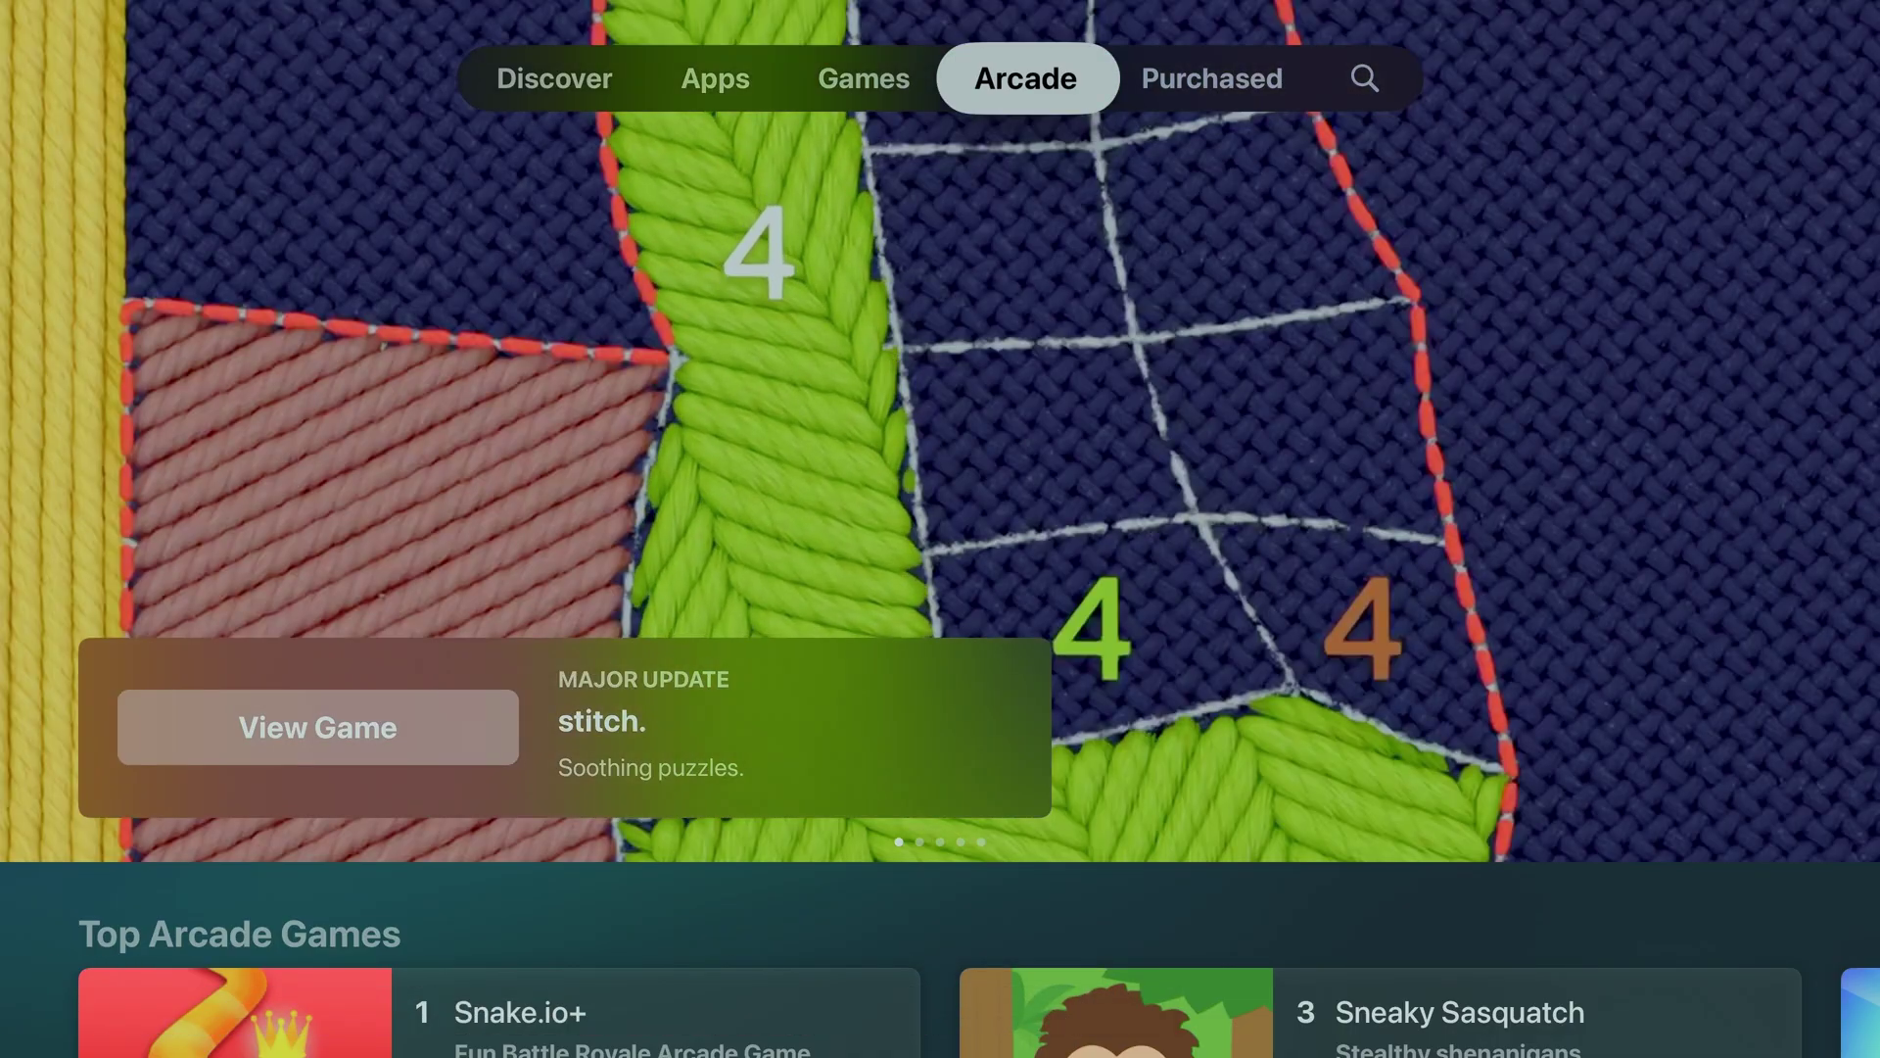
# Search the App Store for UHF and open the UHF - Love your IPTV app page
pyautogui.press('Right')
pyautogui.press('Right')
pyautogui.press('Down')
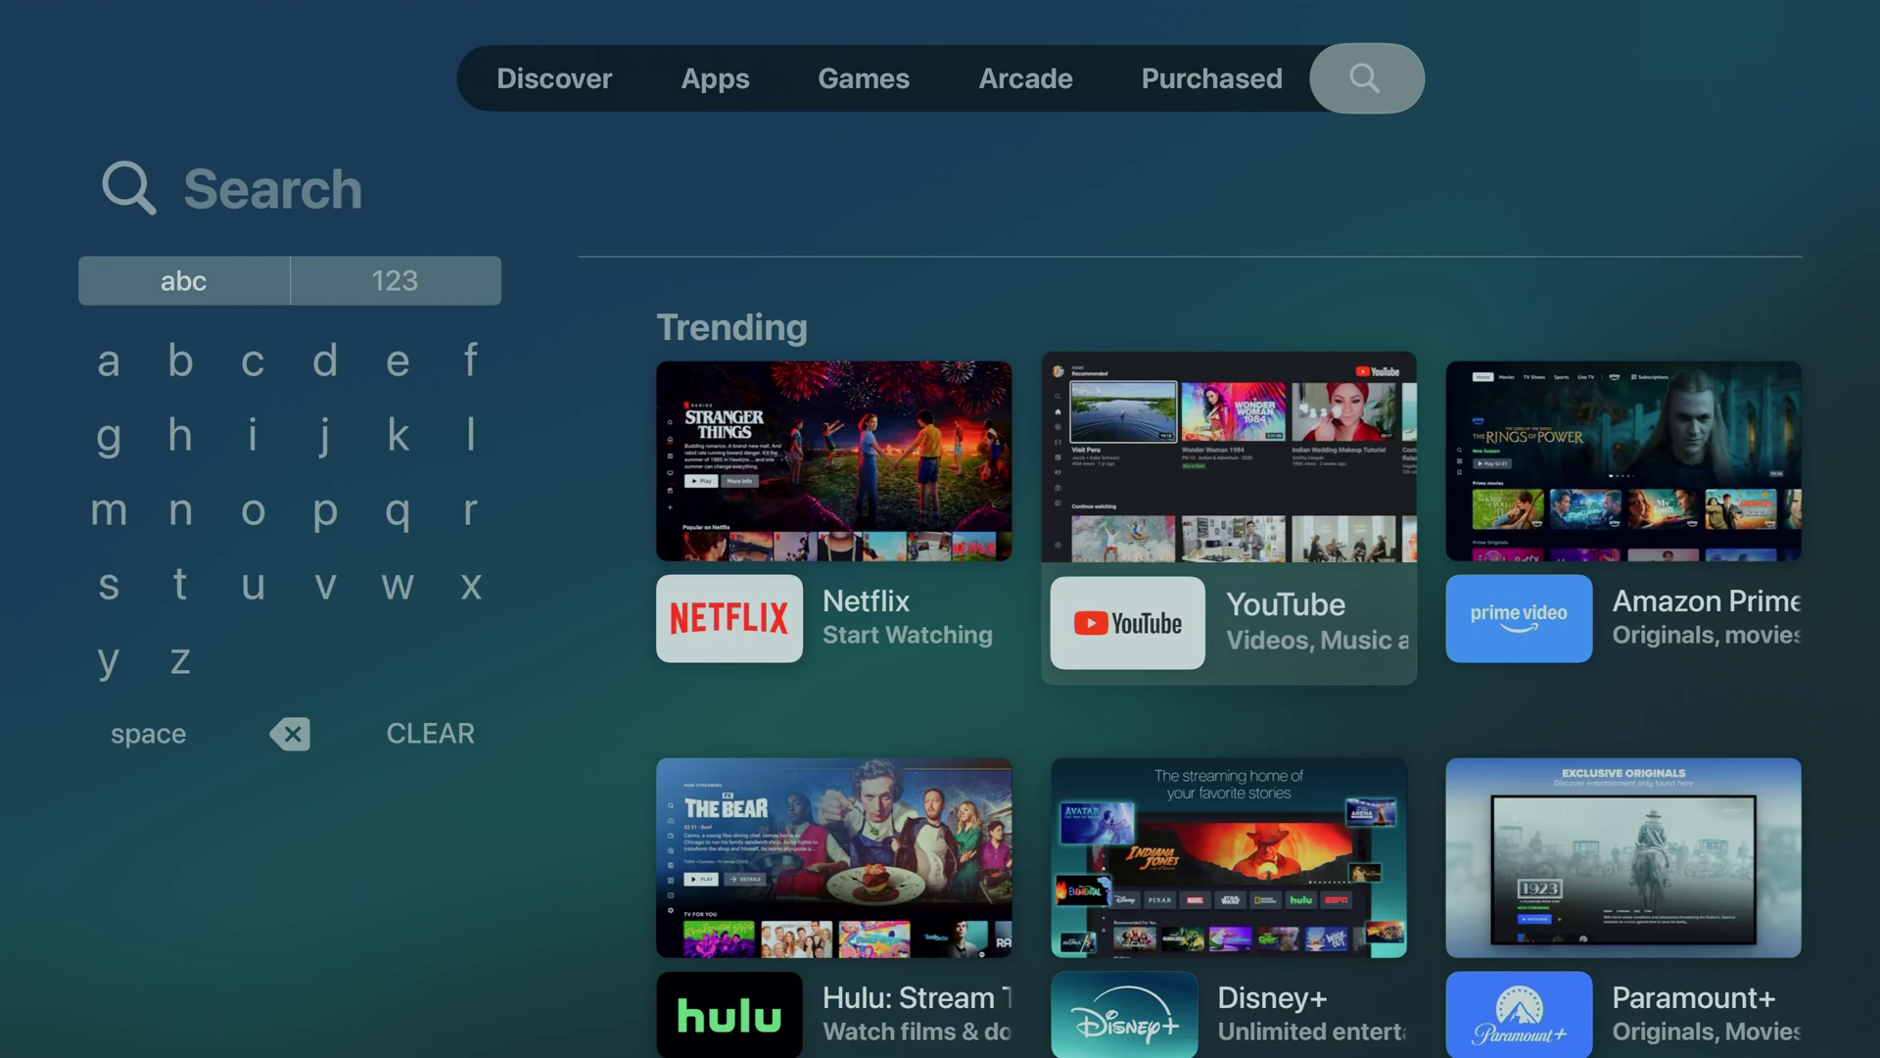
pyautogui.press('Left')
pyautogui.press('Left')
pyautogui.write('UHF')
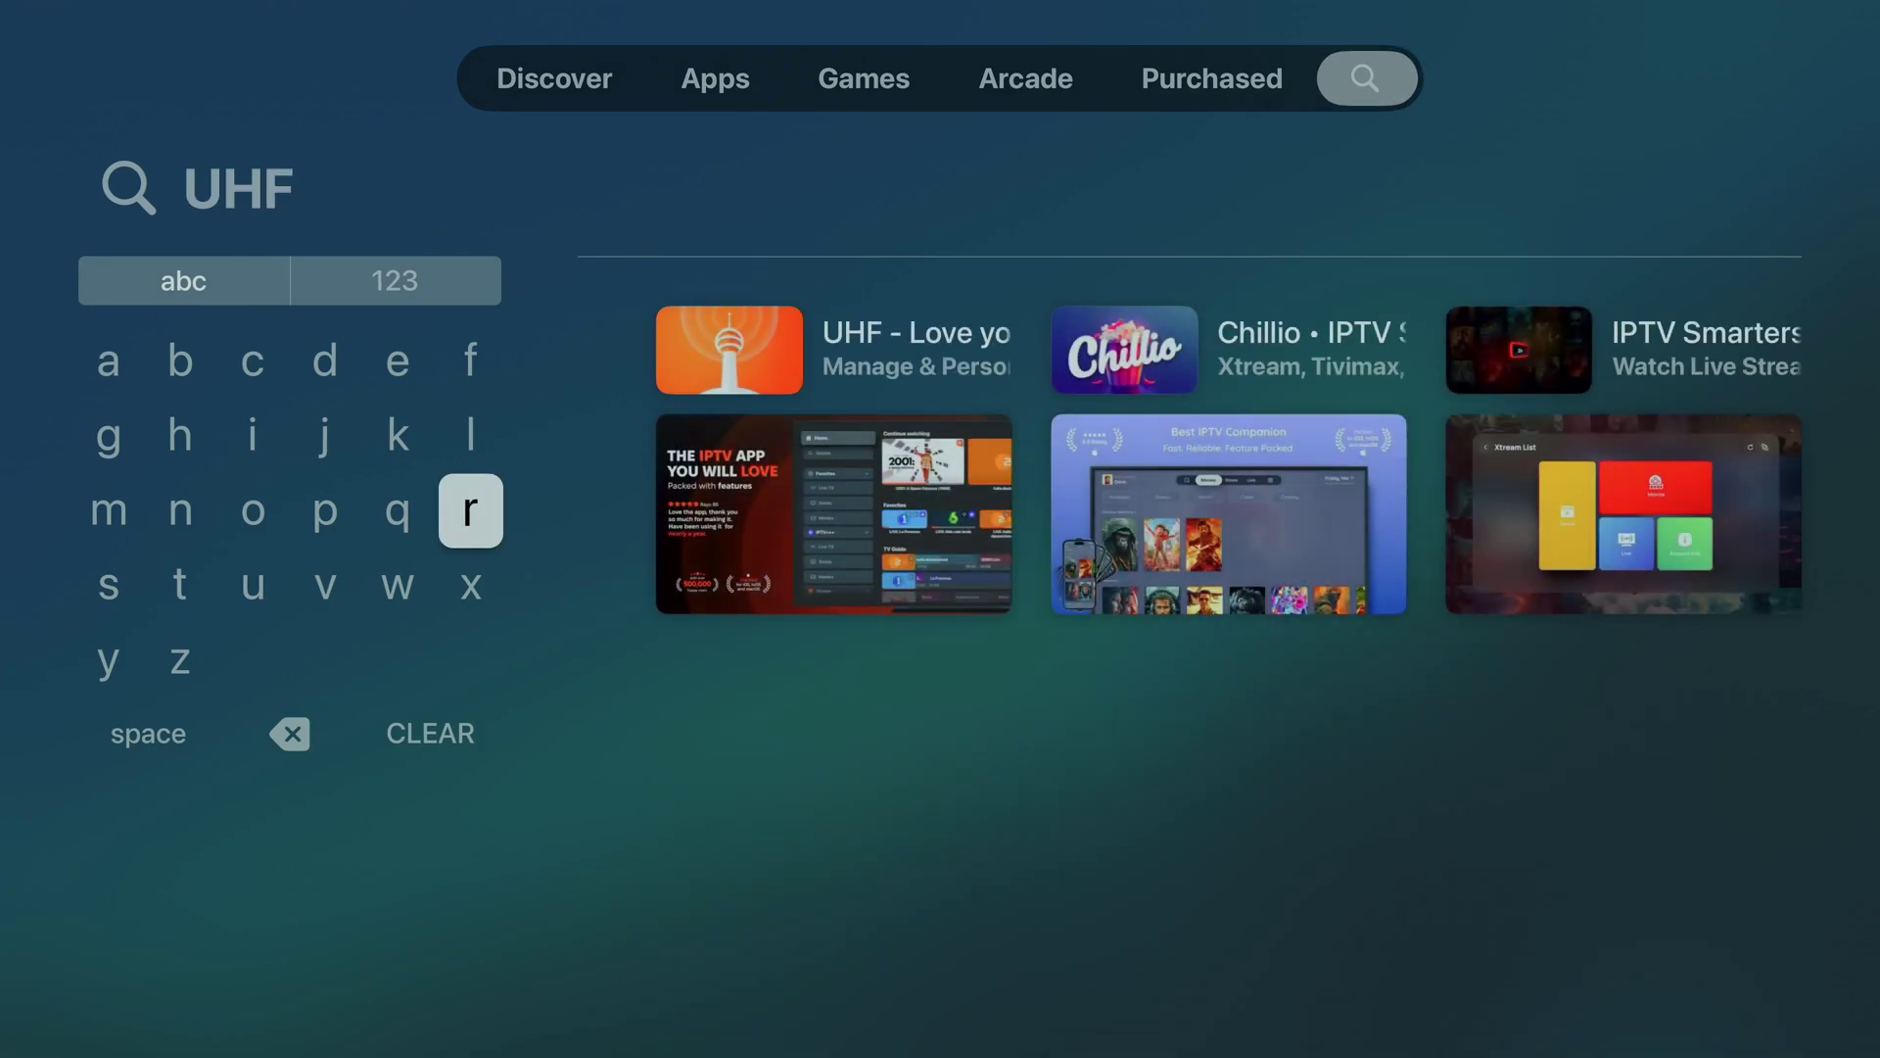
pyautogui.press('Right')
pyautogui.press('Return')
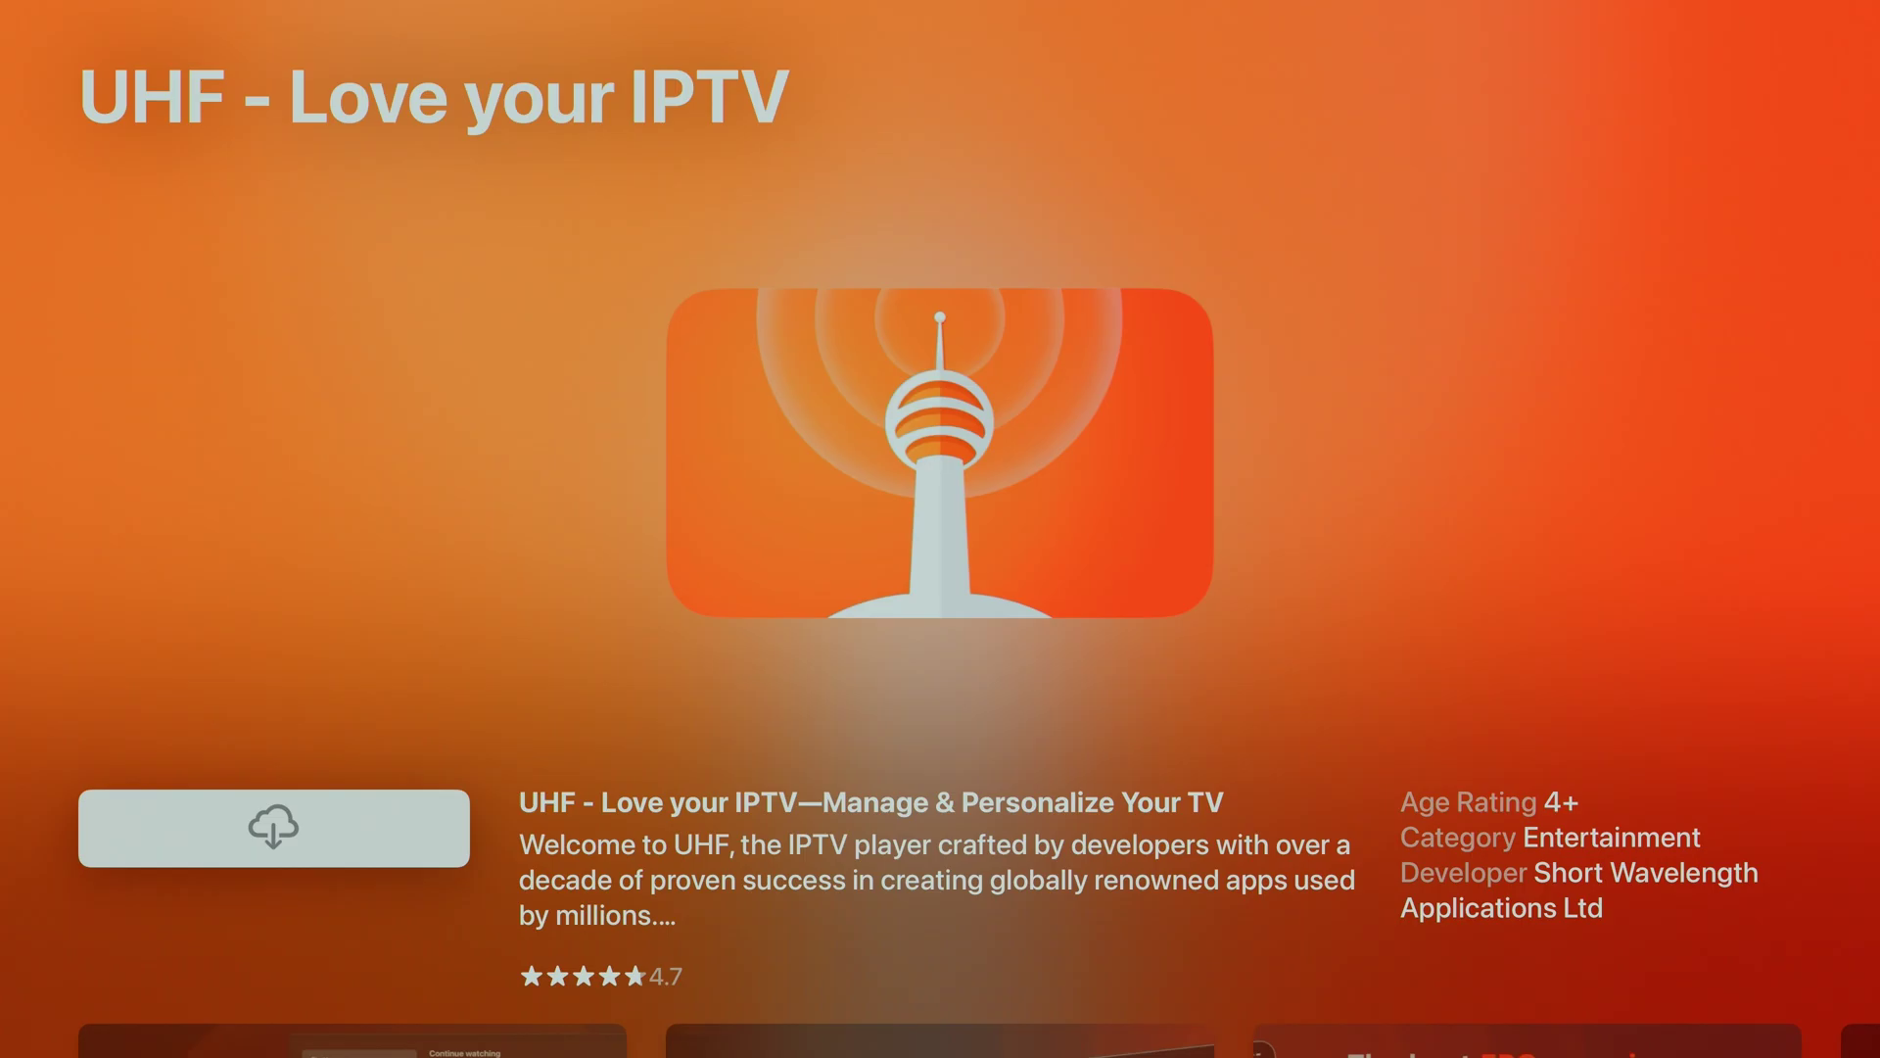
# Browse the app's description, ratings, similar apps and privacy details, then return to the top
pyautogui.press('Down')
pyautogui.press('Down')
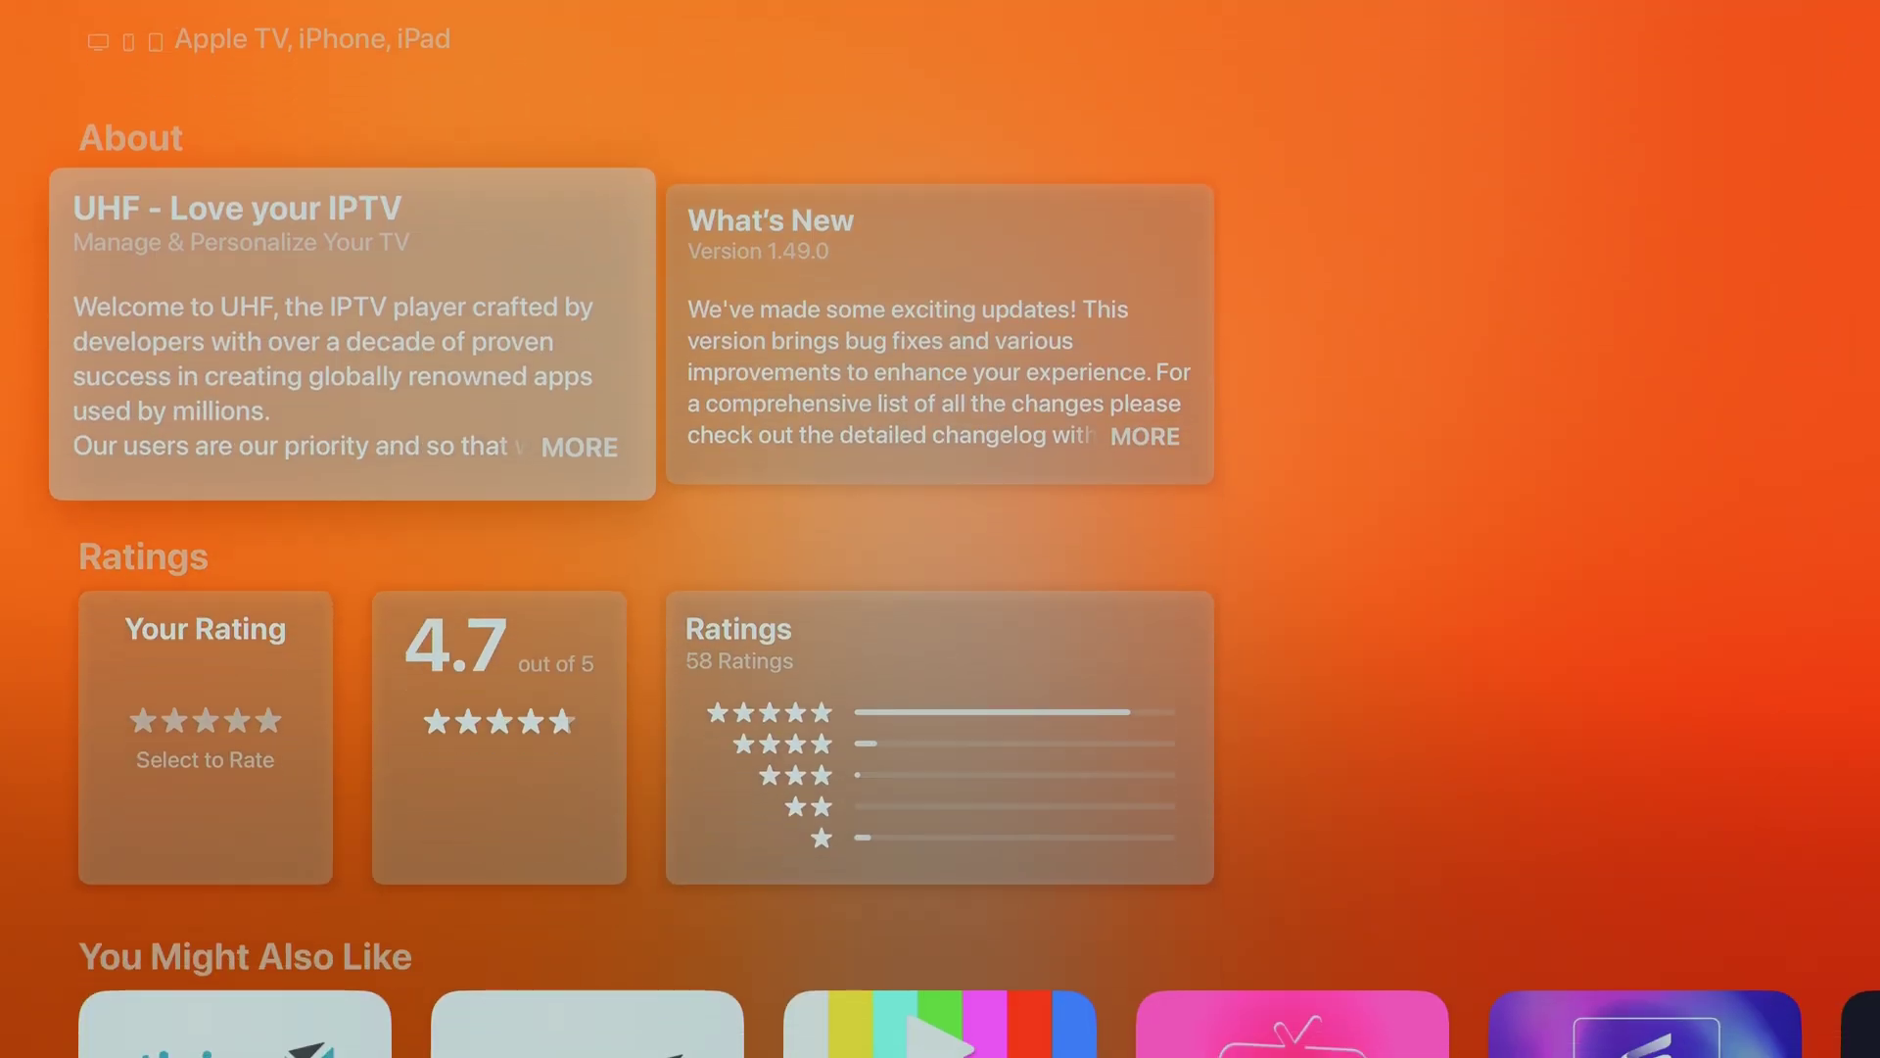
pyautogui.press('Down')
pyautogui.press('Down')
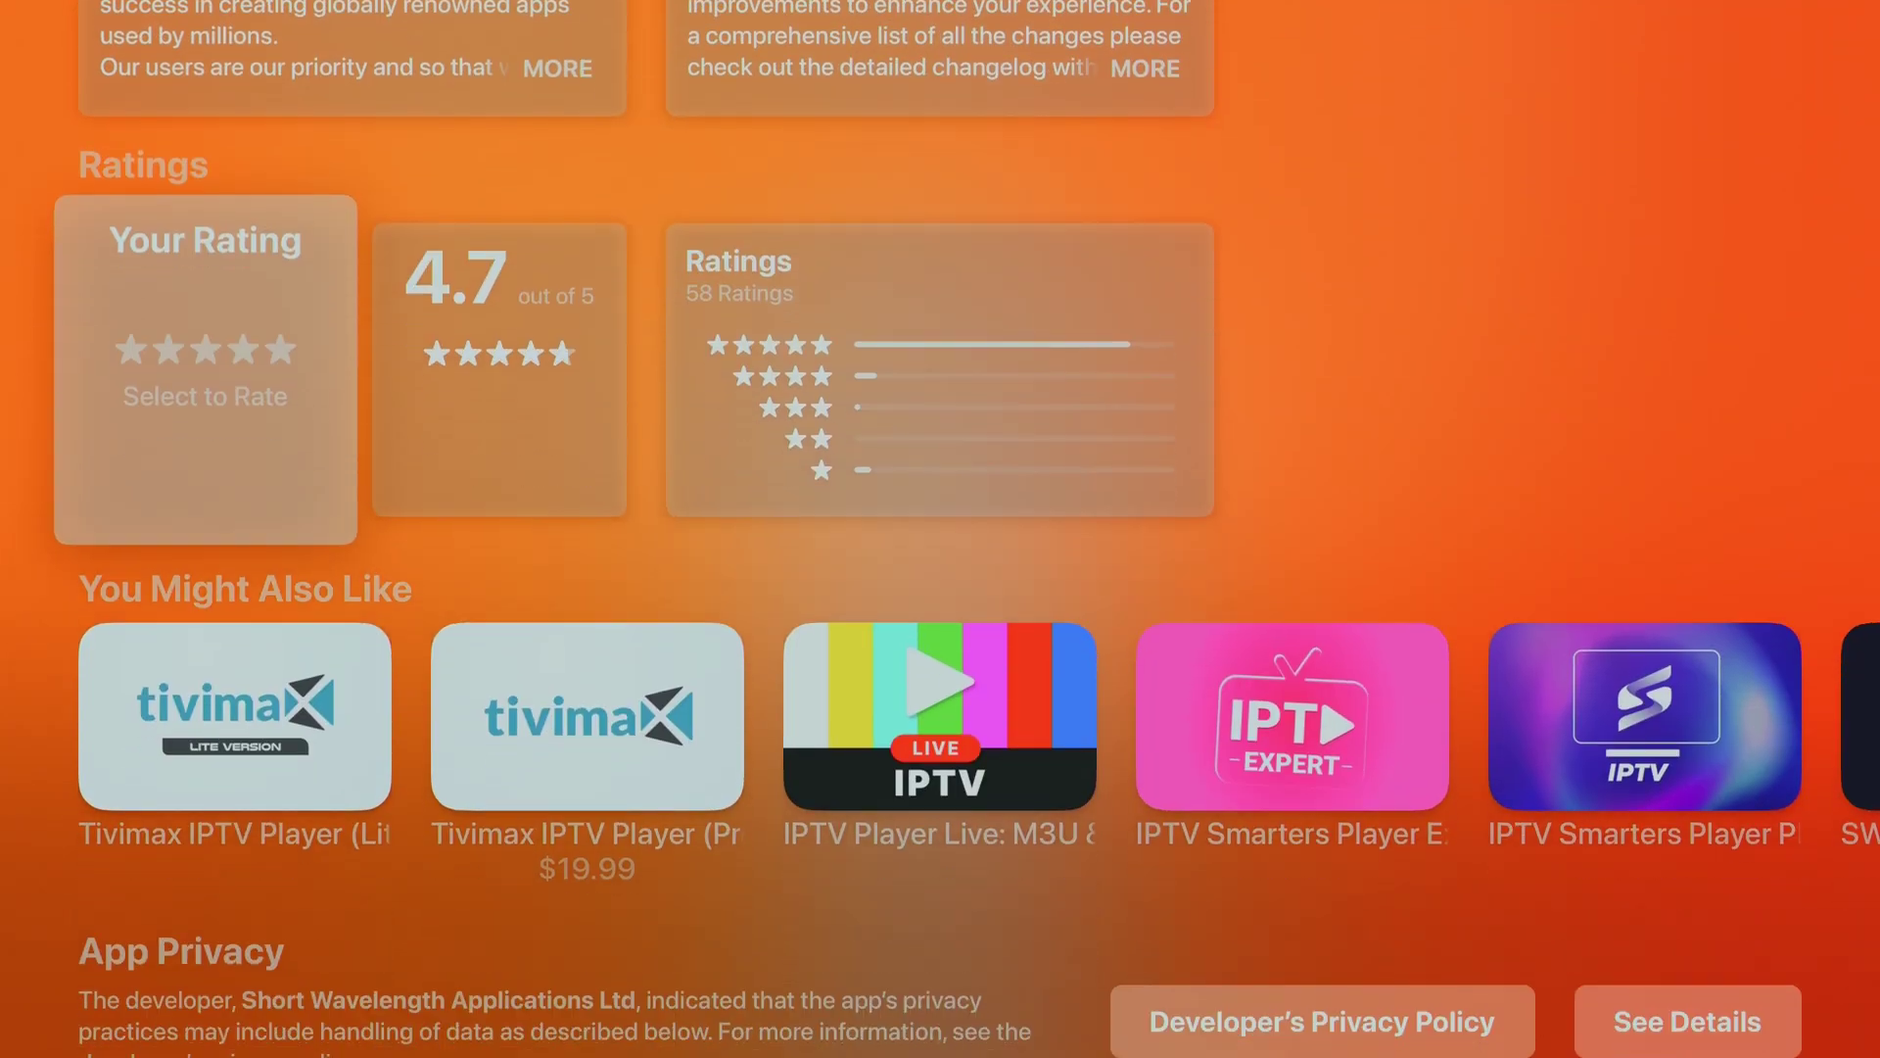
pyautogui.press('Right')
pyautogui.press('Right')
pyautogui.press('Right')
pyautogui.press('Right')
pyautogui.press('Right')
pyautogui.press('Right')
pyautogui.press('Right')
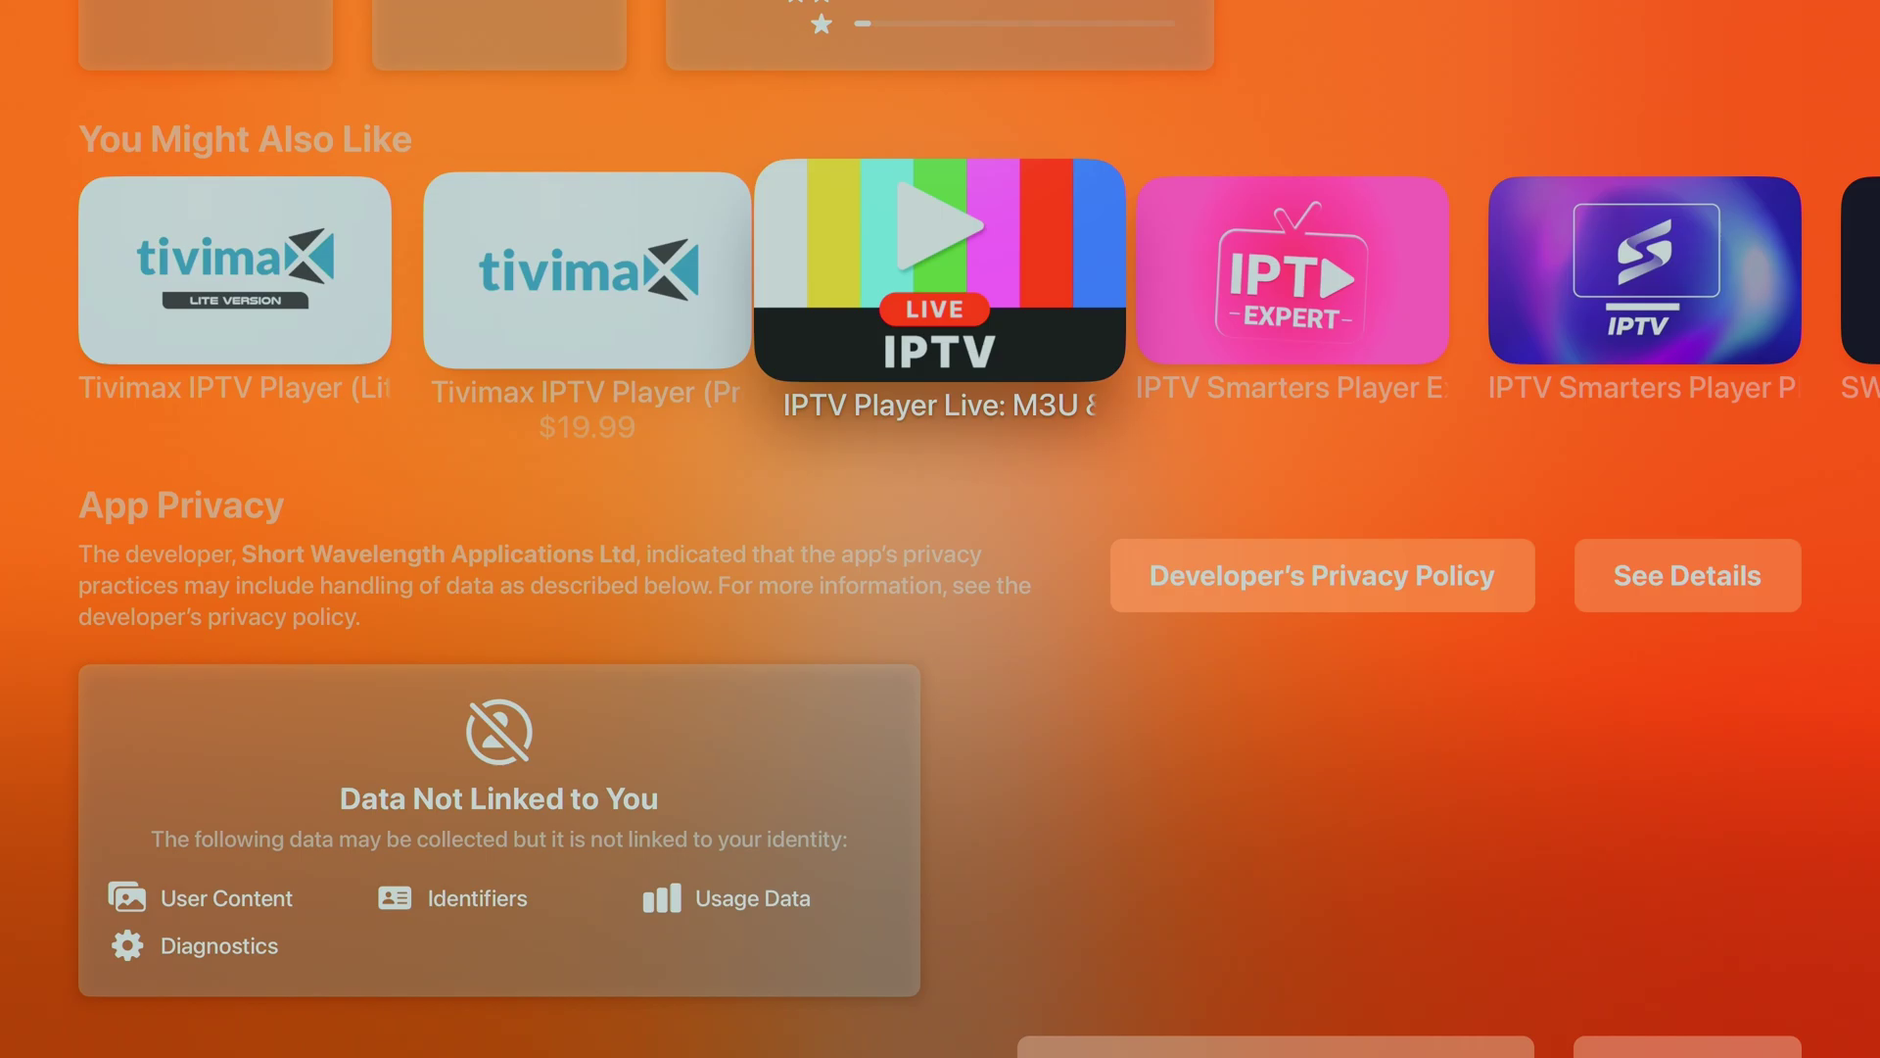
pyautogui.press('Right')
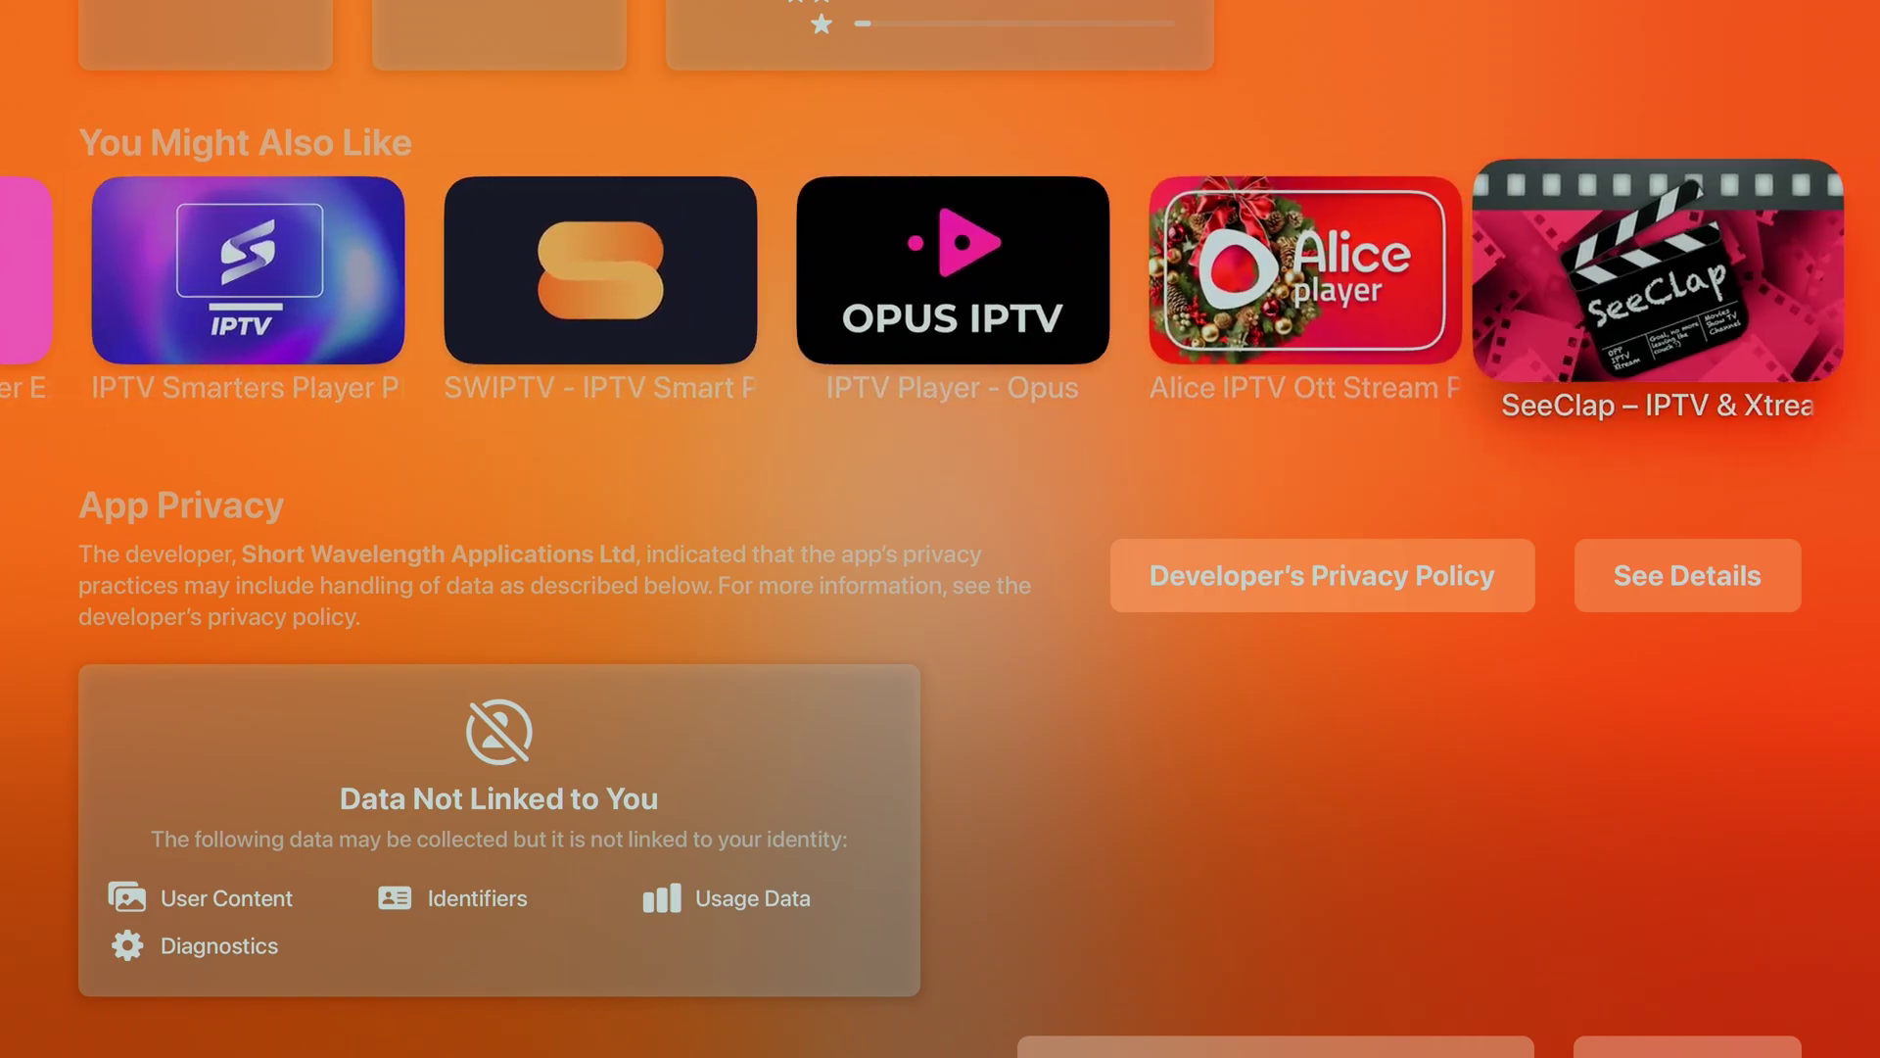
pyautogui.press('Left')
pyautogui.press('Left')
pyautogui.press('Left')
pyautogui.press('Left')
pyautogui.press('Left')
pyautogui.press('Left')
pyautogui.press('Left')
pyautogui.press('Left')
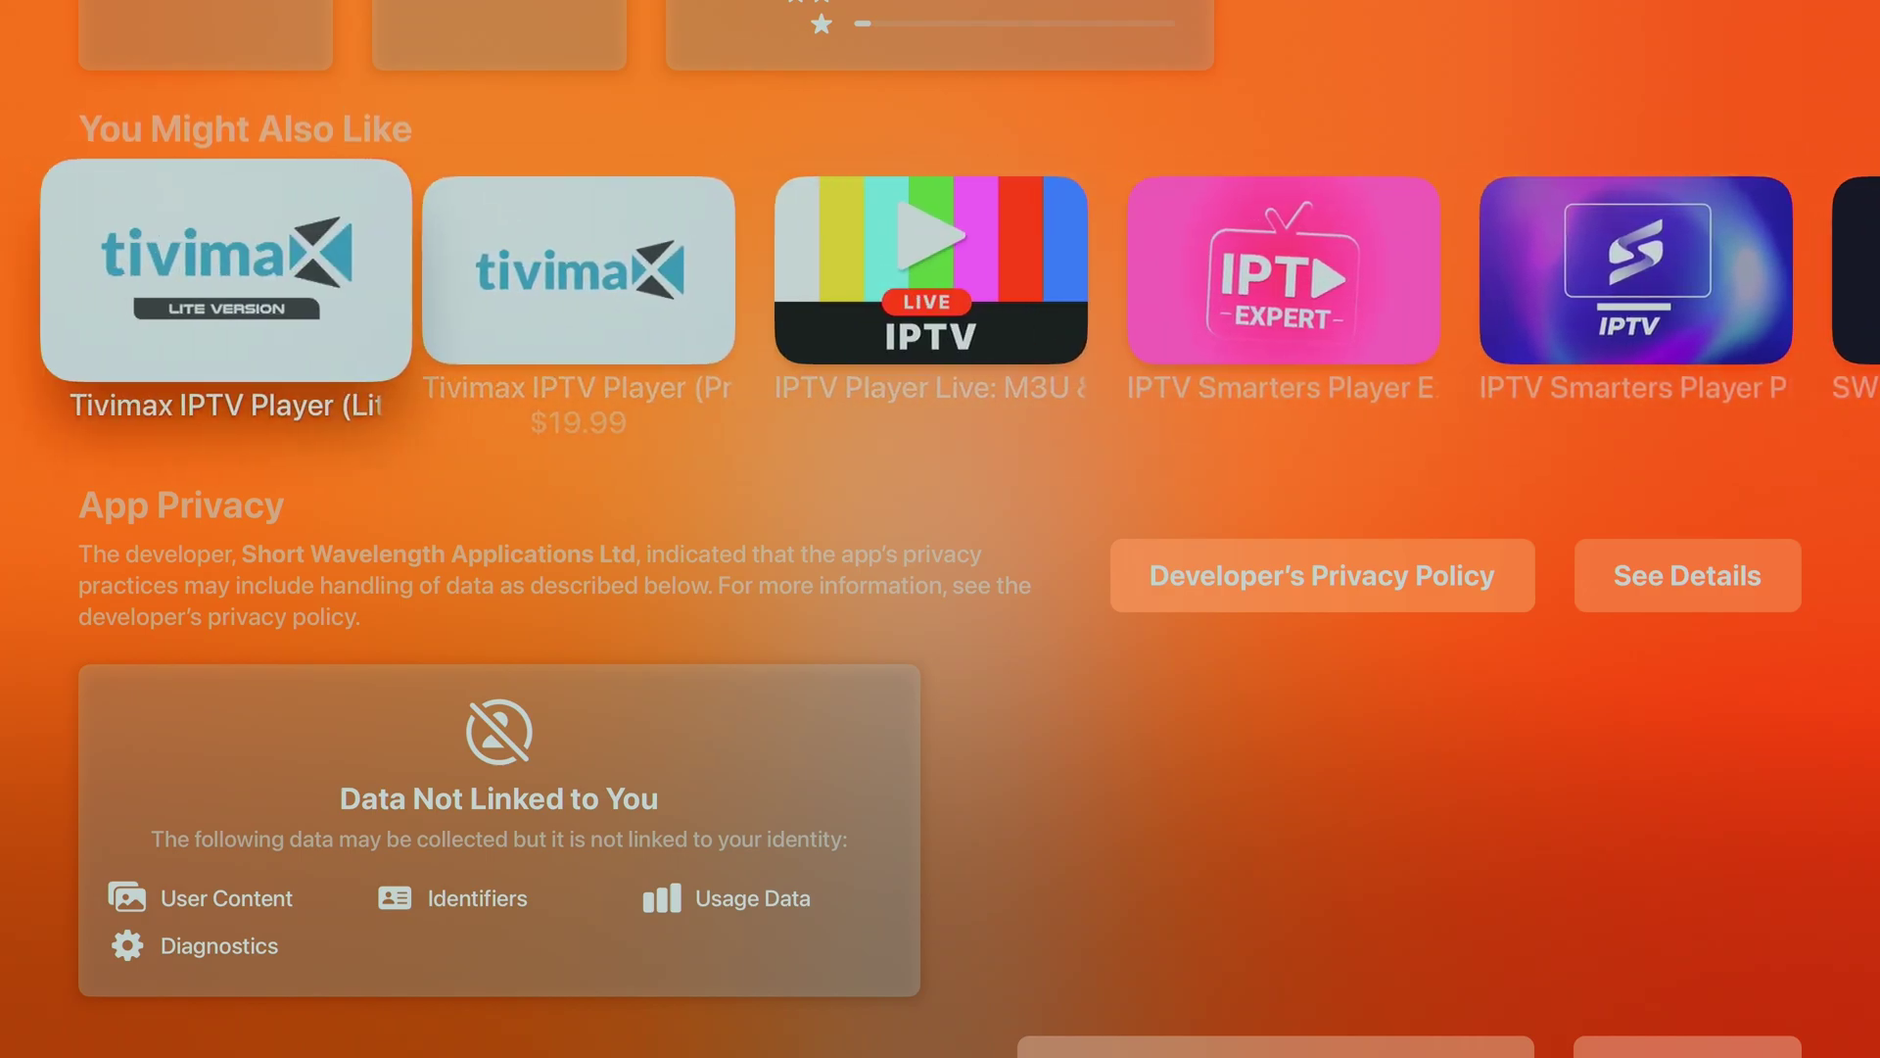
pyautogui.press('Down')
pyautogui.press('Down')
pyautogui.press('Down')
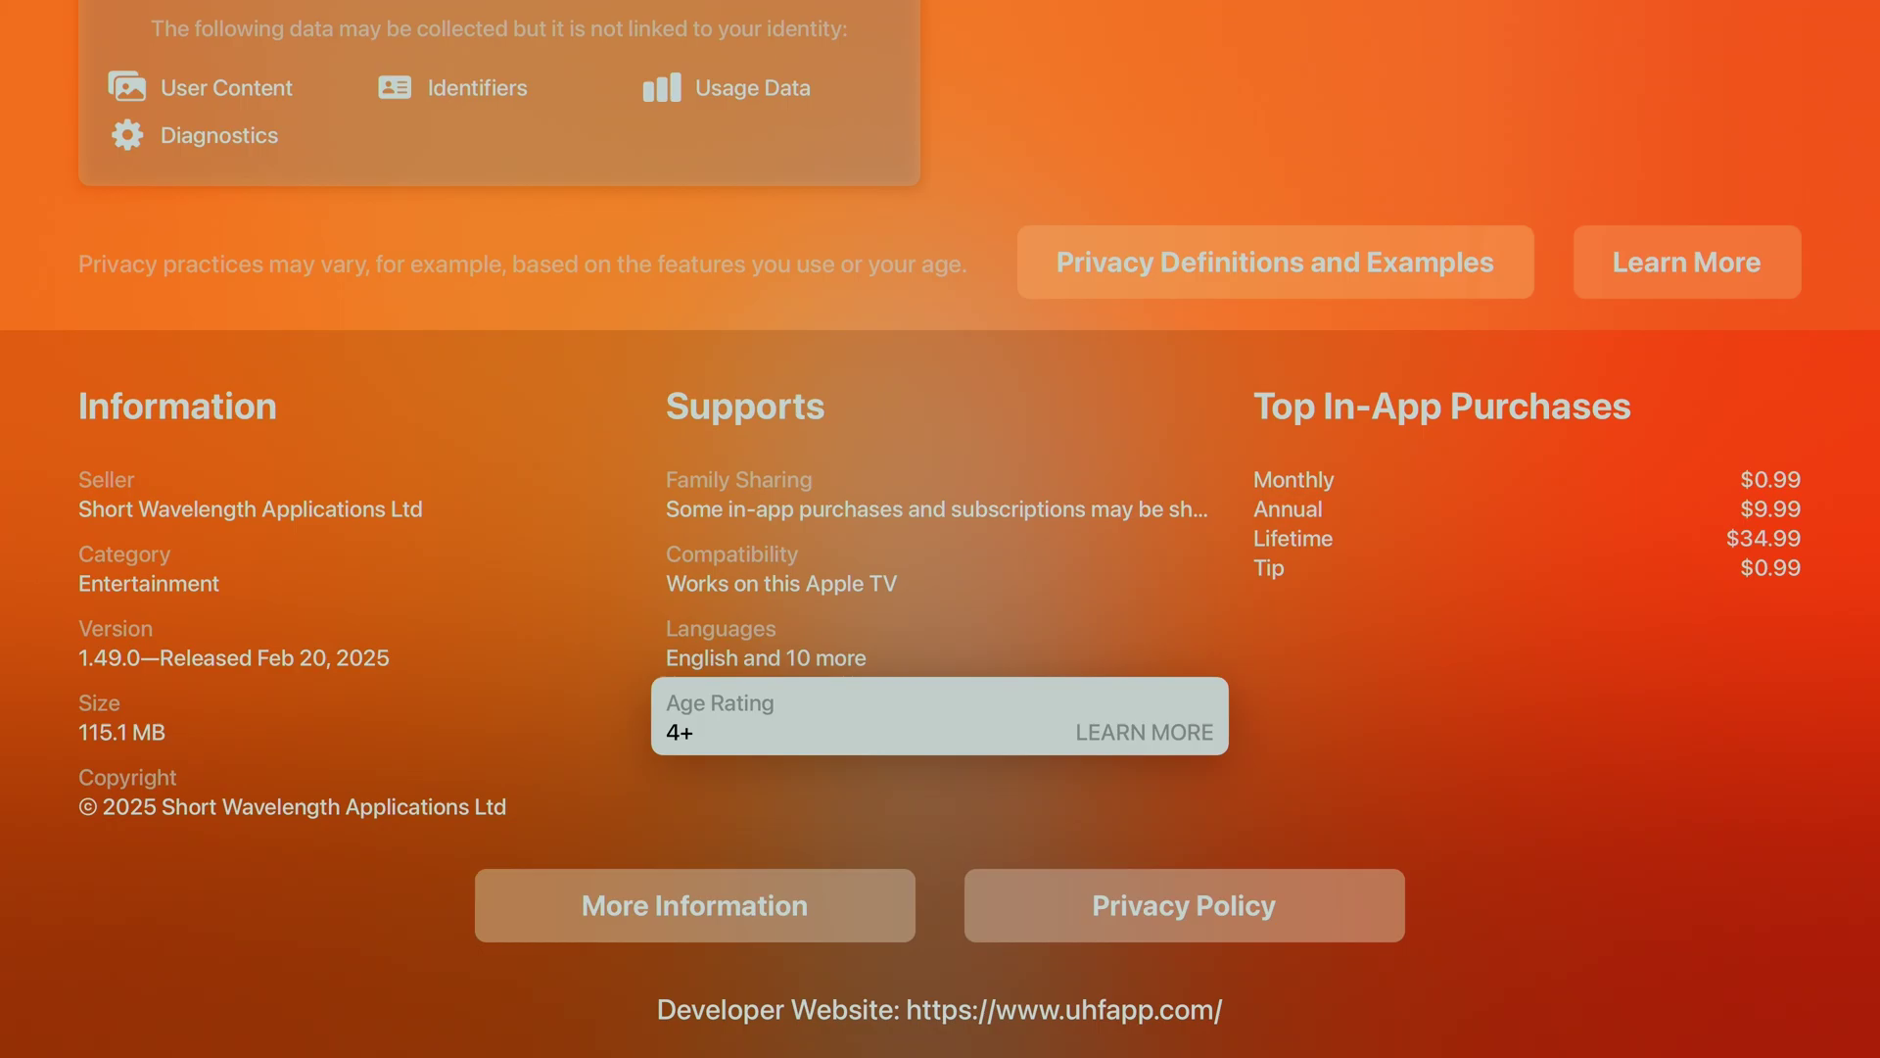
pyautogui.press('Up')
pyautogui.press('Escape')
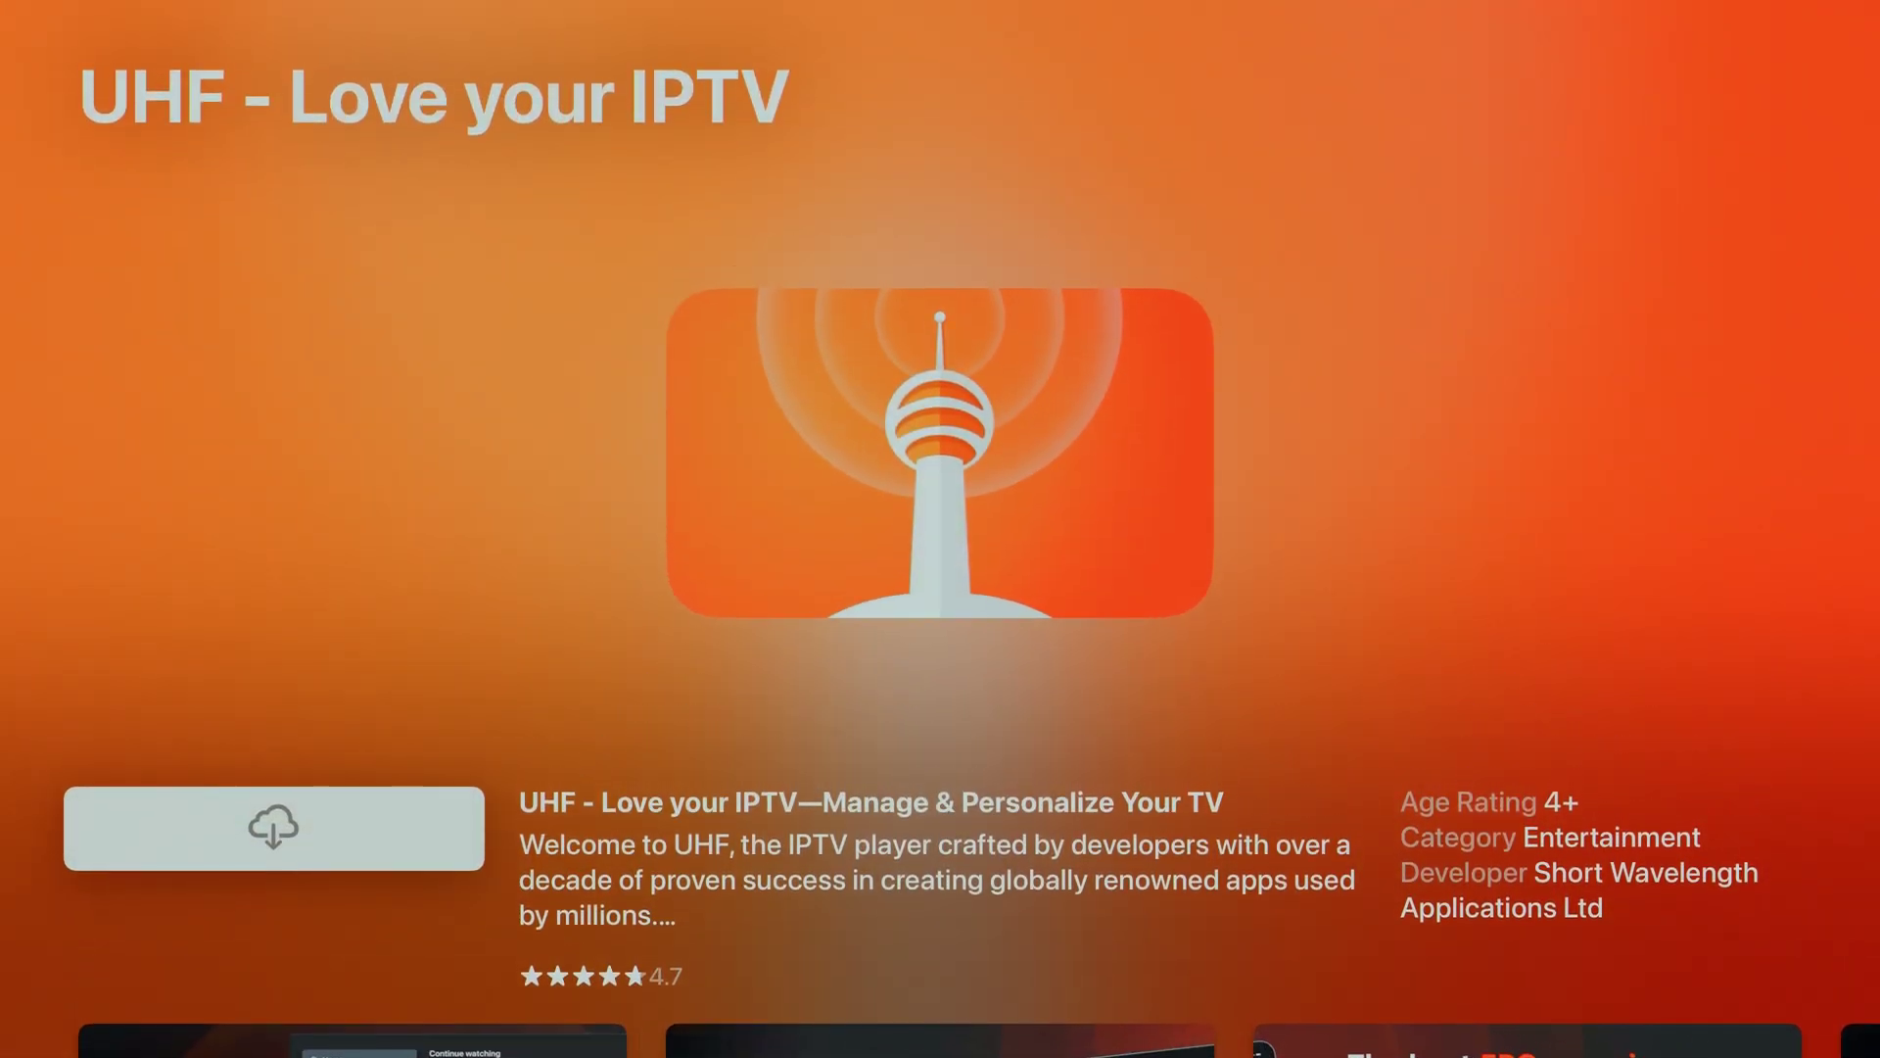
# Download and install UHF - Love your IPTV, then launch it
pyautogui.press('Return')
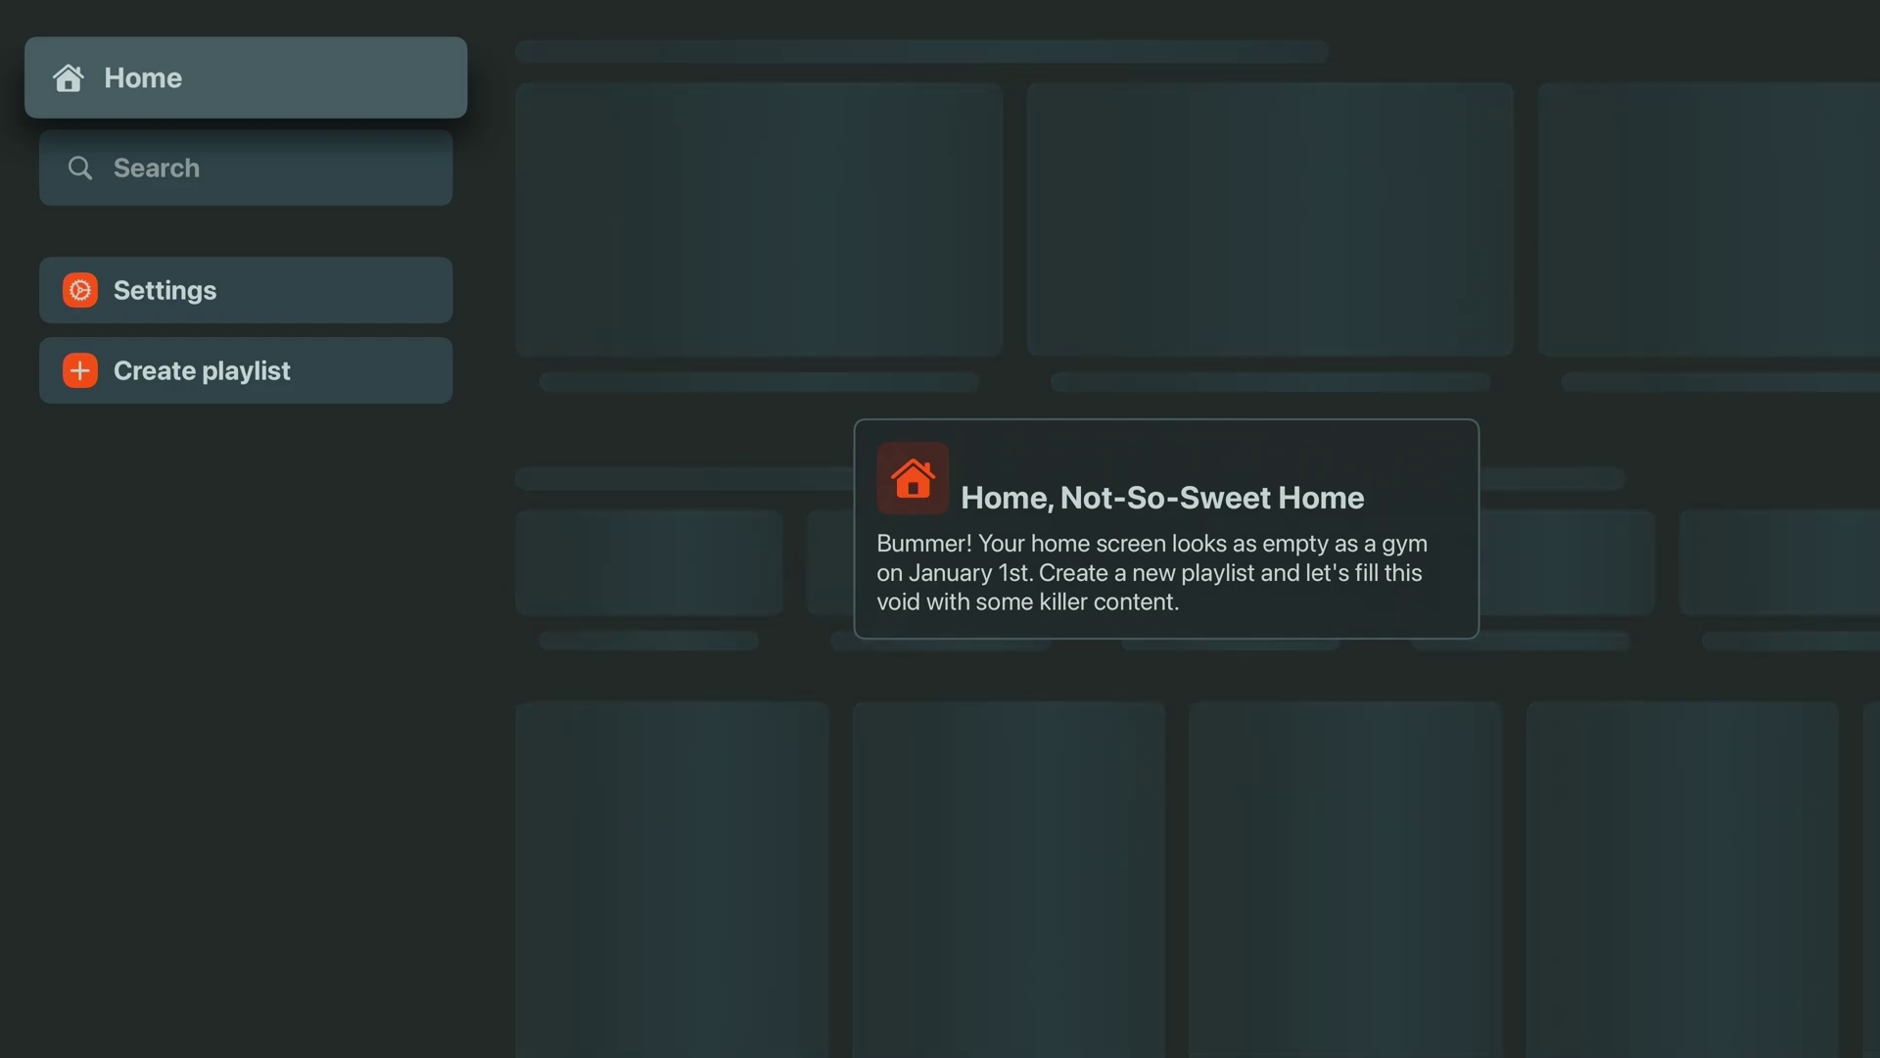
# Start a new playlist and choose Xtream as its type
pyautogui.press('Down')
pyautogui.press('Down')
pyautogui.press('Down')
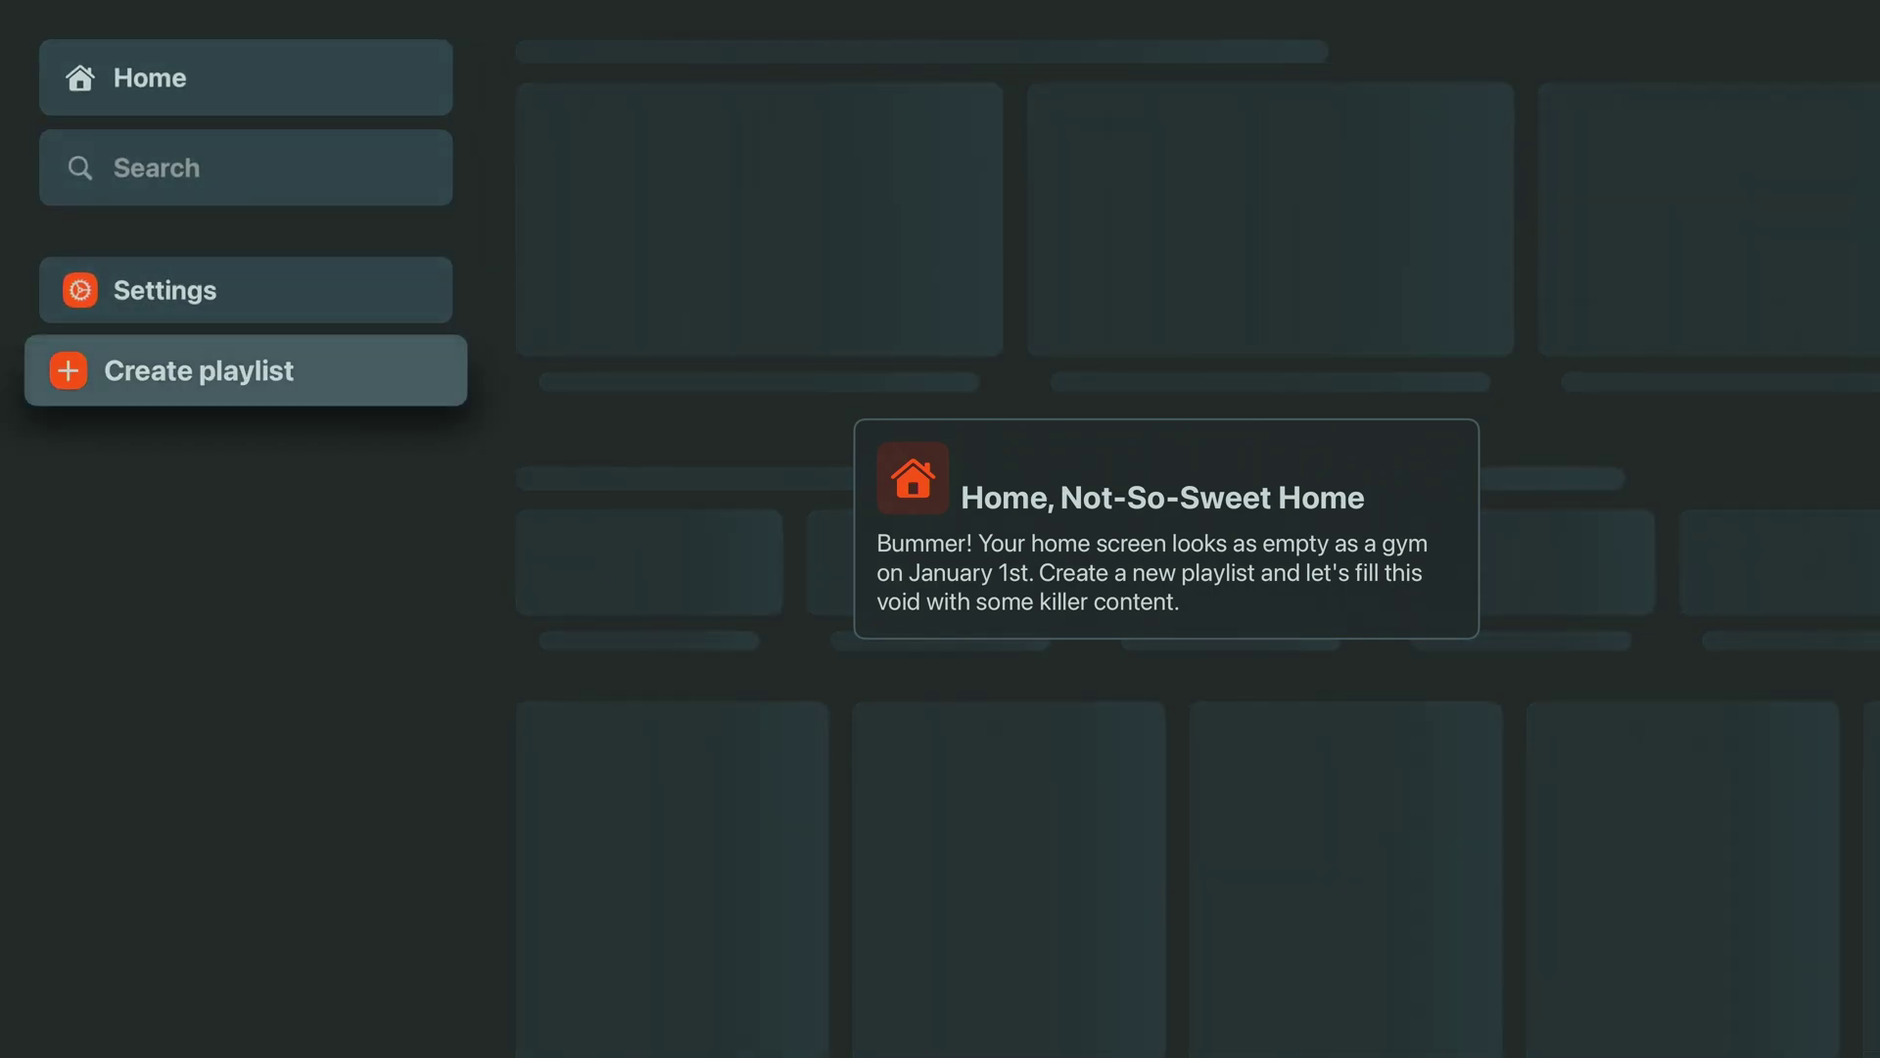
pyautogui.press('Return')
pyautogui.press('Down')
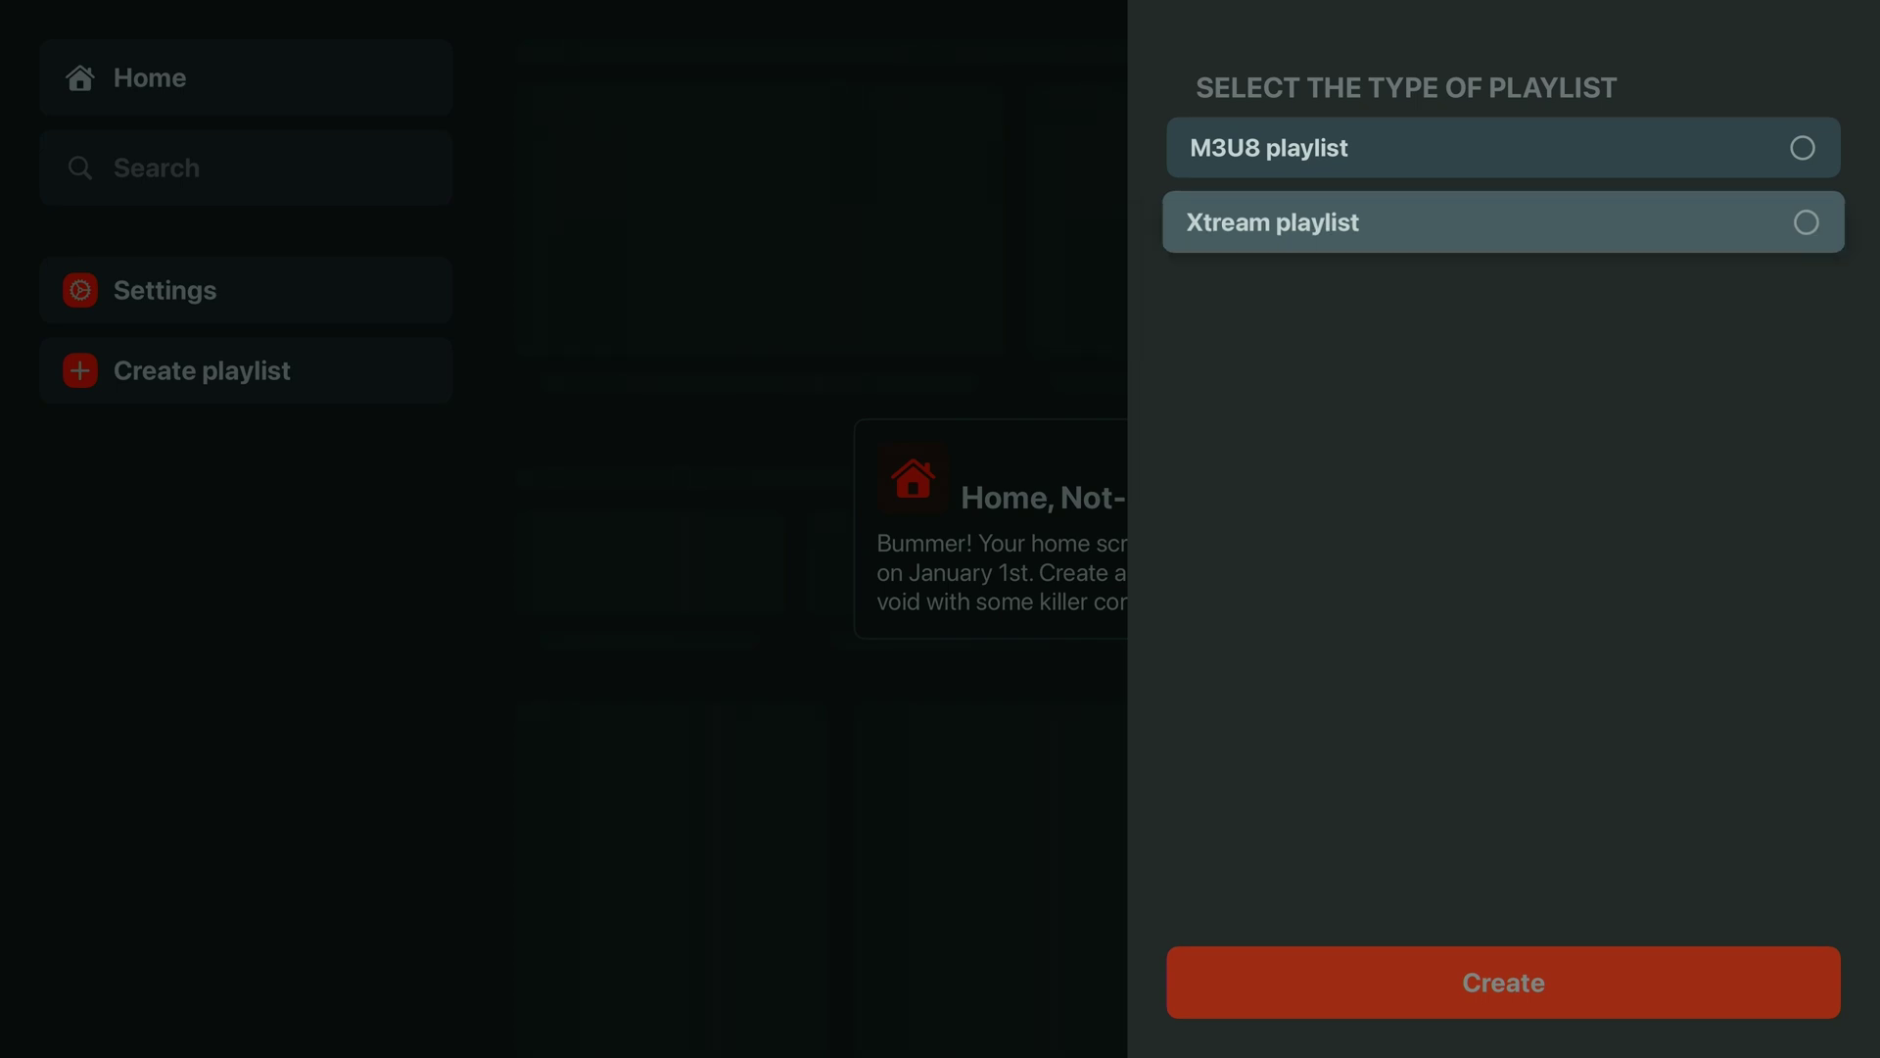
pyautogui.press('Return')
pyautogui.press('Down')
pyautogui.press('Down')
pyautogui.press('Down')
pyautogui.press('Down')
pyautogui.press('Down')
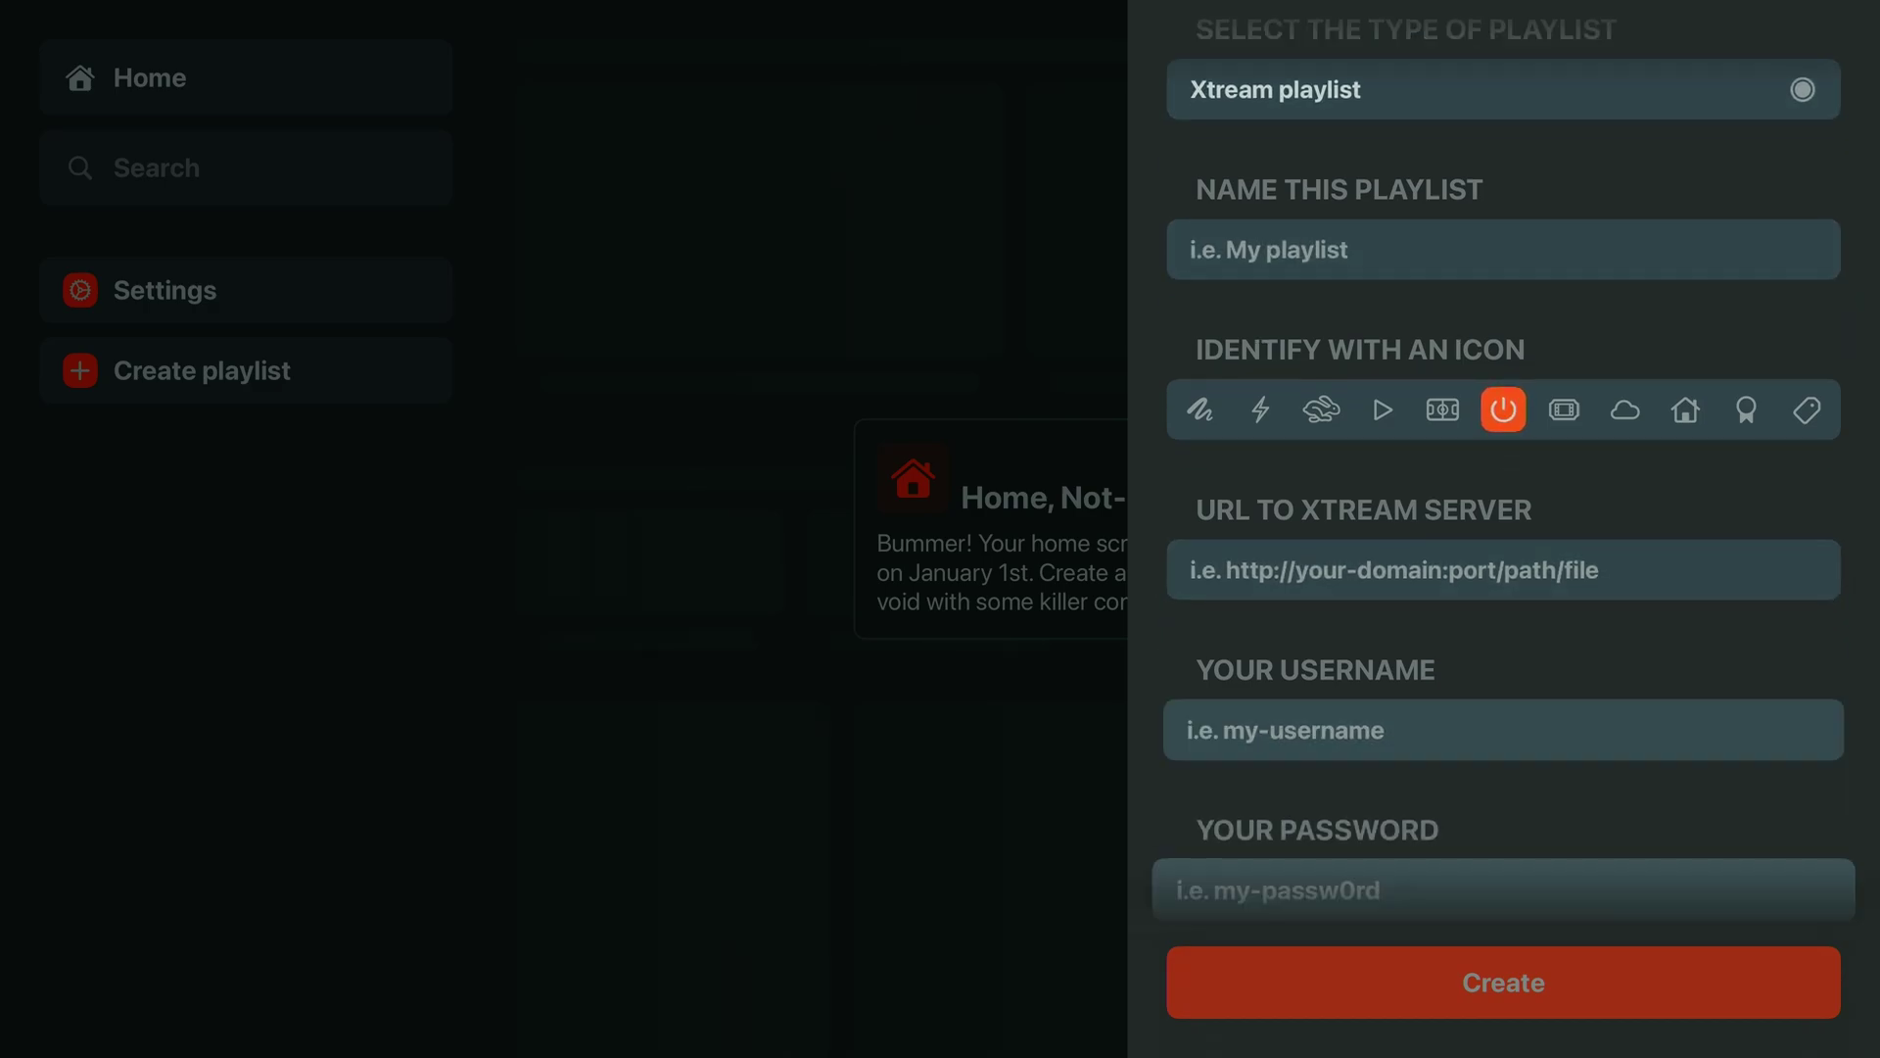
pyautogui.press('Up')
pyautogui.press('Up')
pyautogui.press('Up')
pyautogui.press('Up')
# Name the playlist 'XtremeDiscount.net' and move to the server URL field
pyautogui.press('Return')
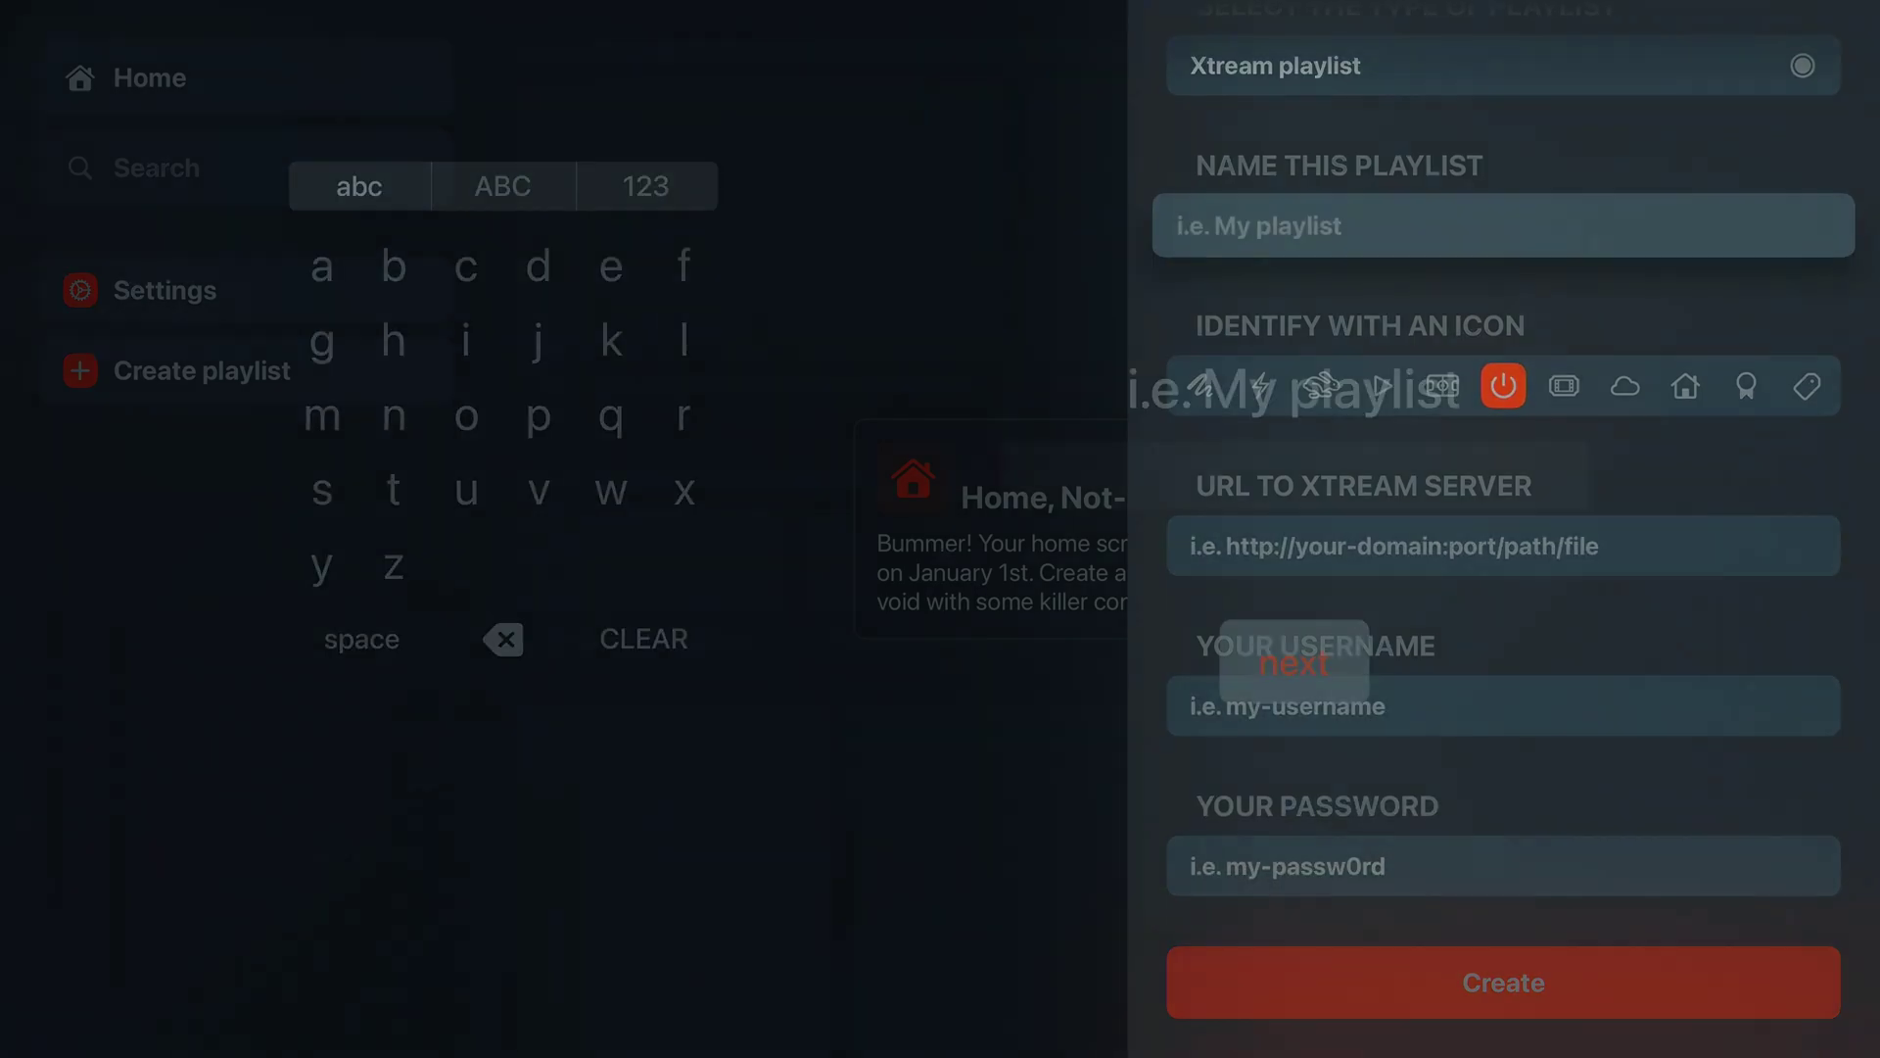
pyautogui.write('Xtreme')
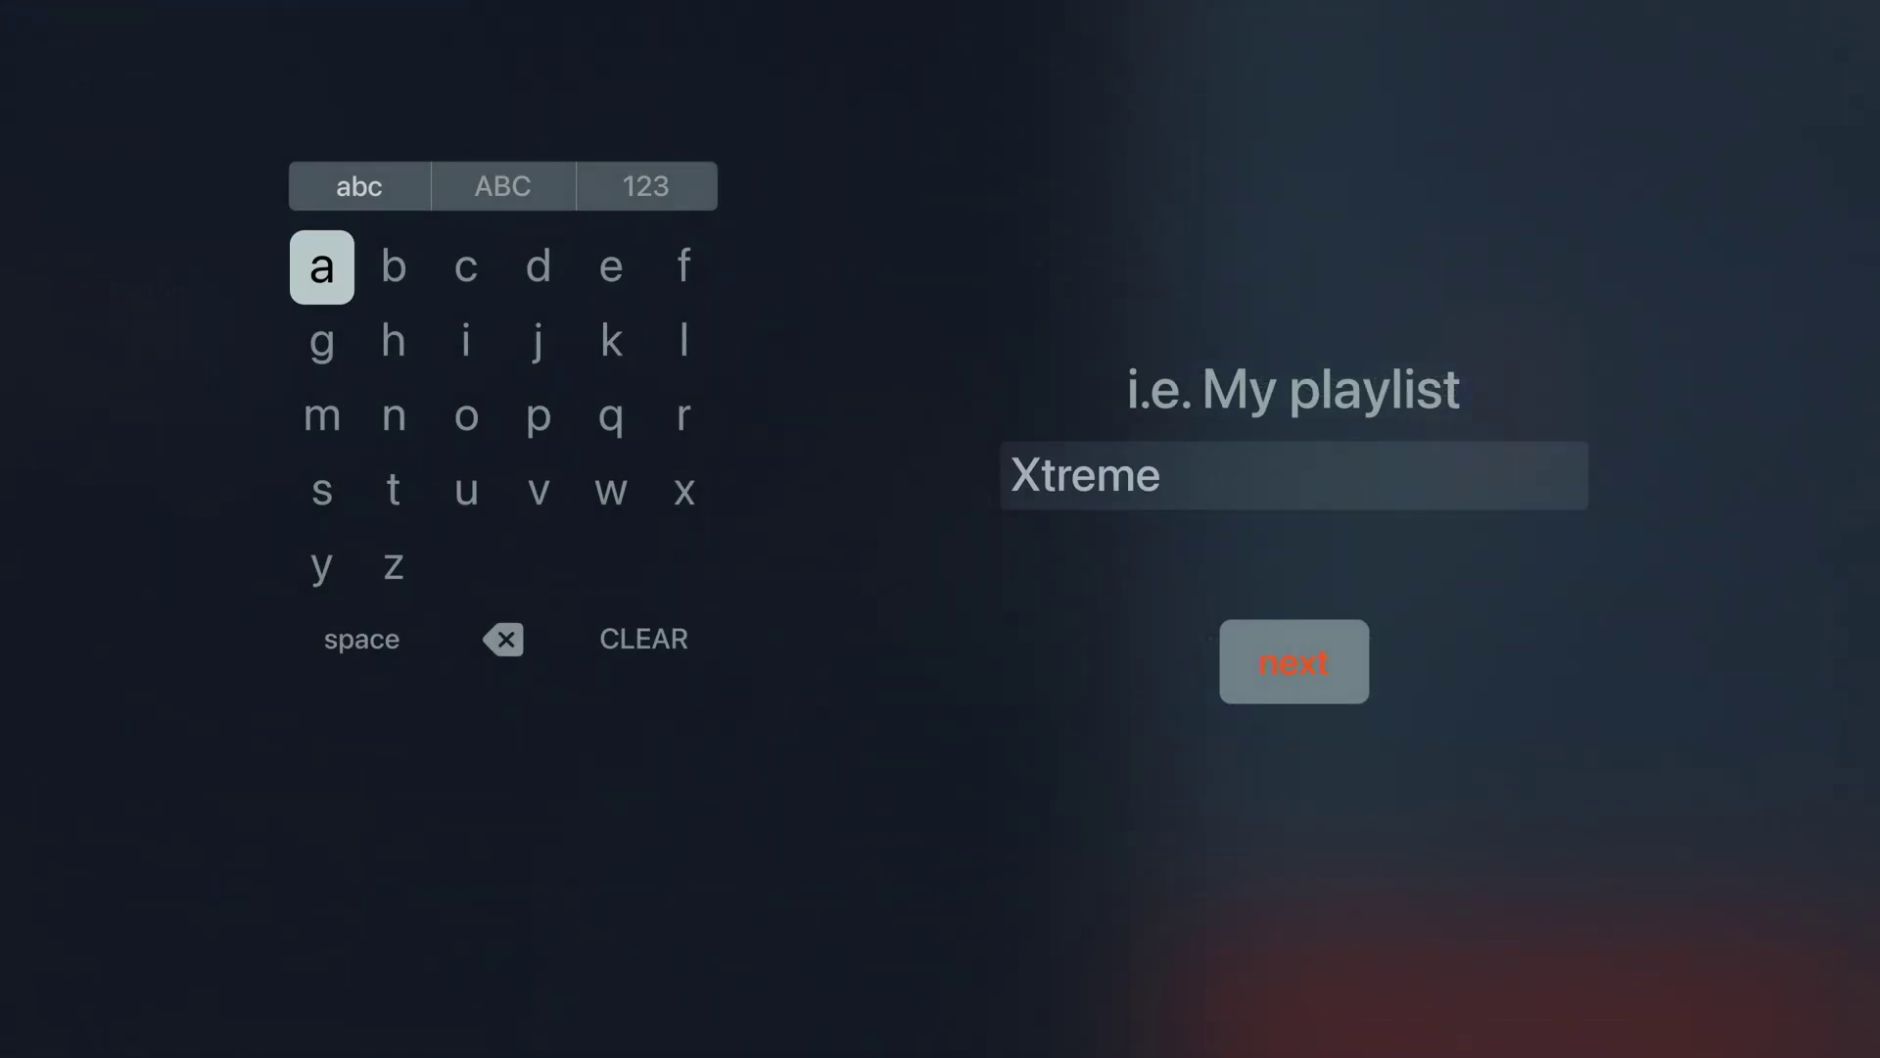
pyautogui.write('Discount.net')
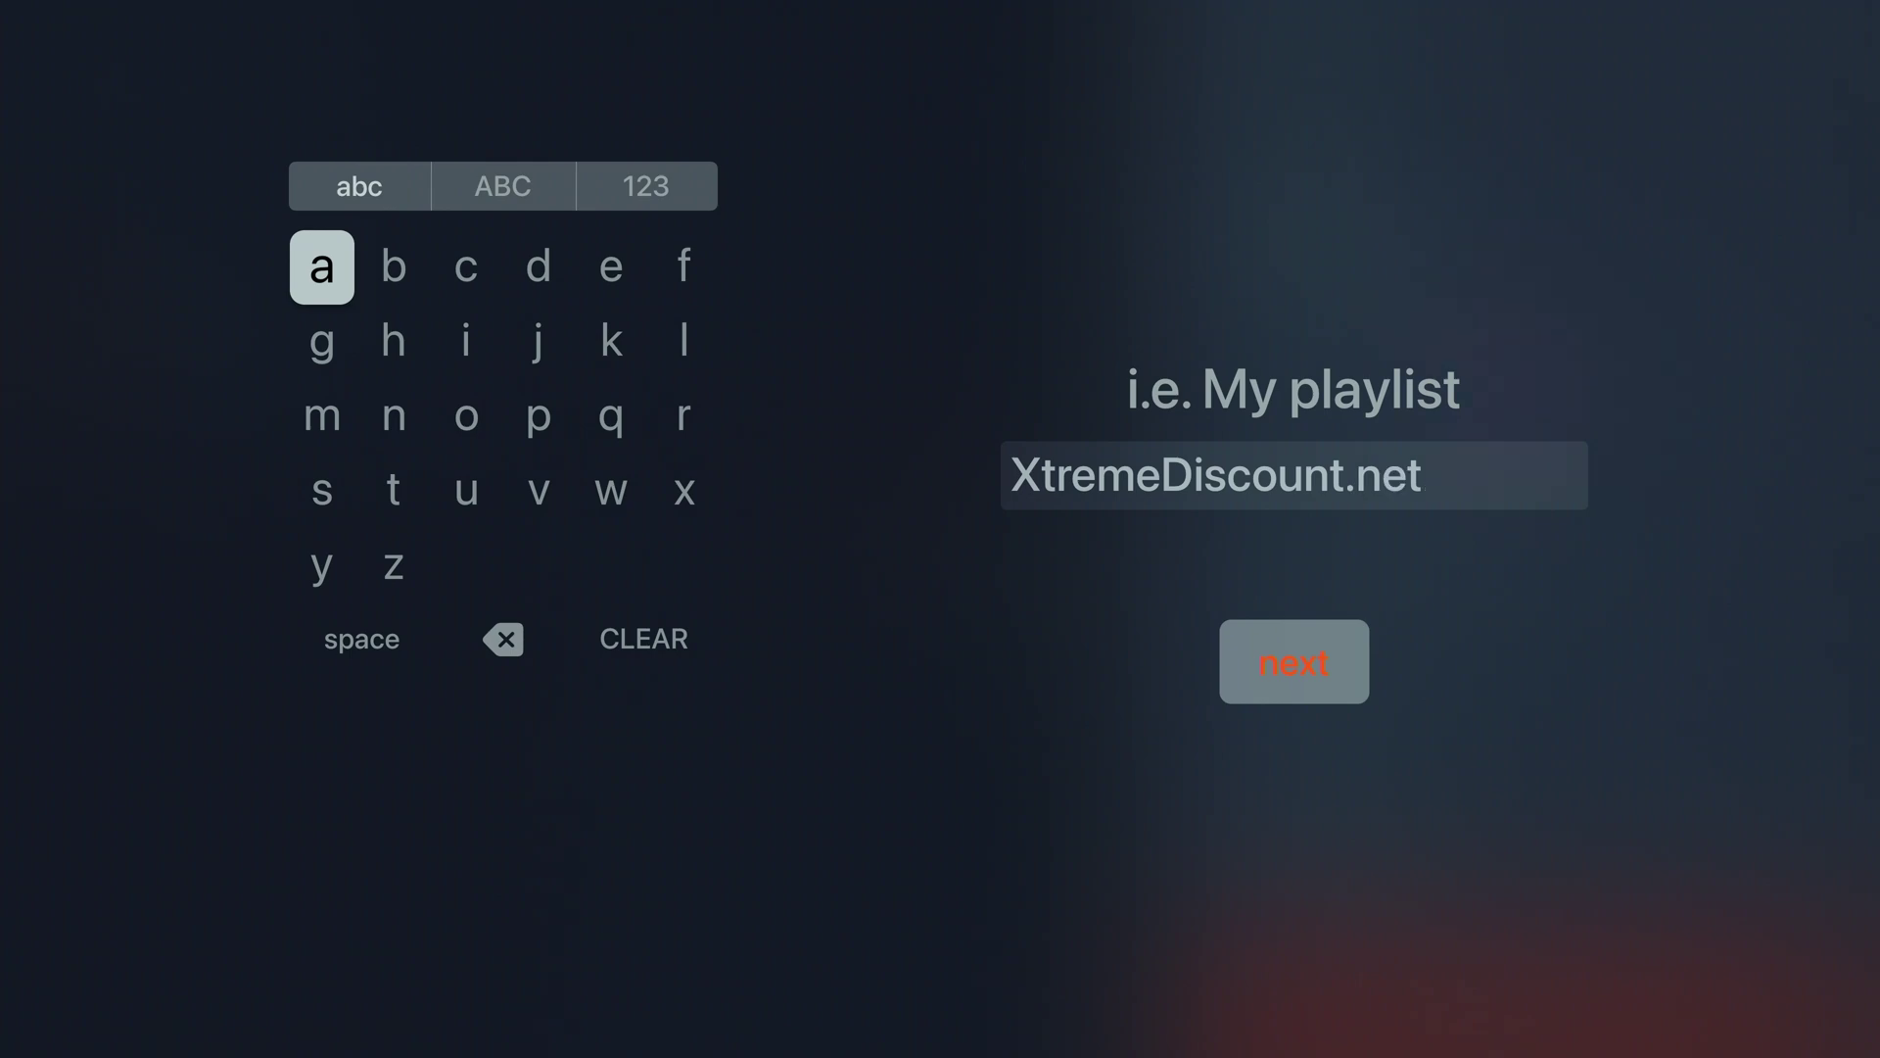
pyautogui.press('Right')
pyautogui.press('Right')
pyautogui.press('Right')
pyautogui.press('Right')
pyautogui.press('Right')
pyautogui.press('Right')
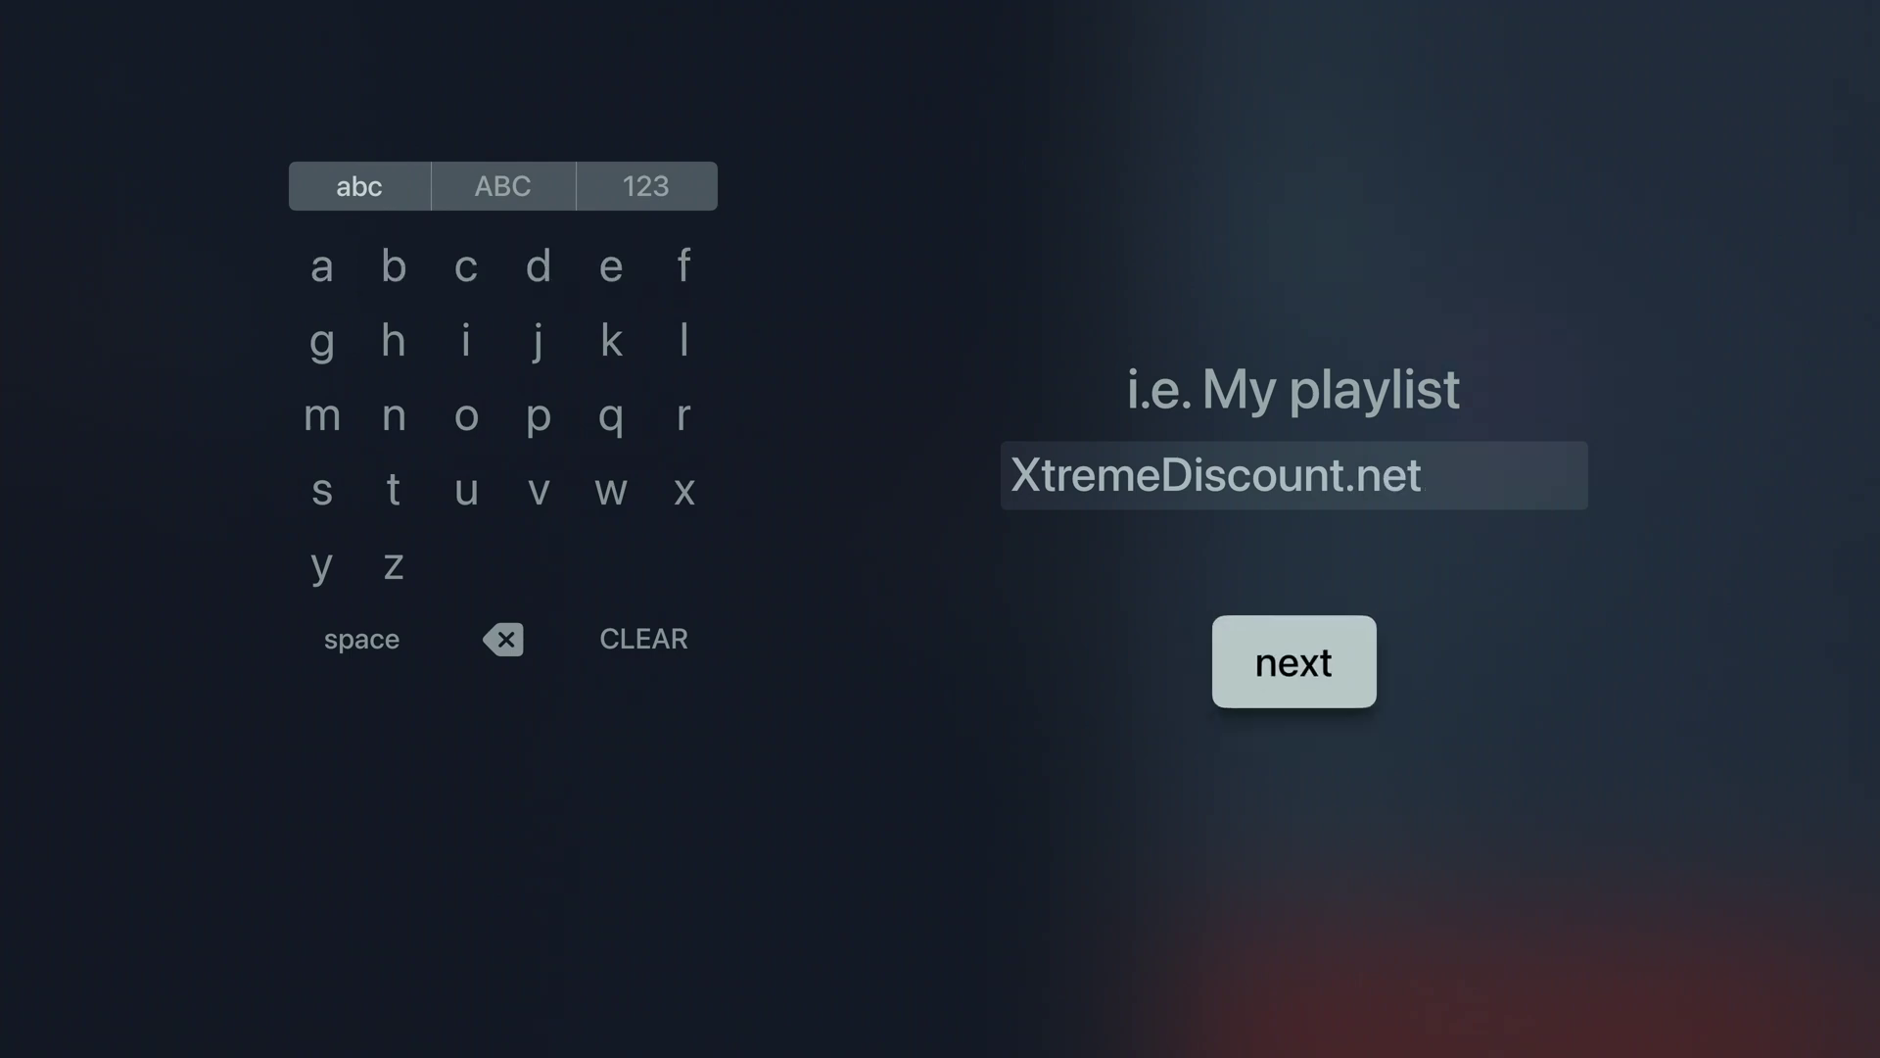
pyautogui.press('Return')
pyautogui.press('Down')
pyautogui.press('Down')
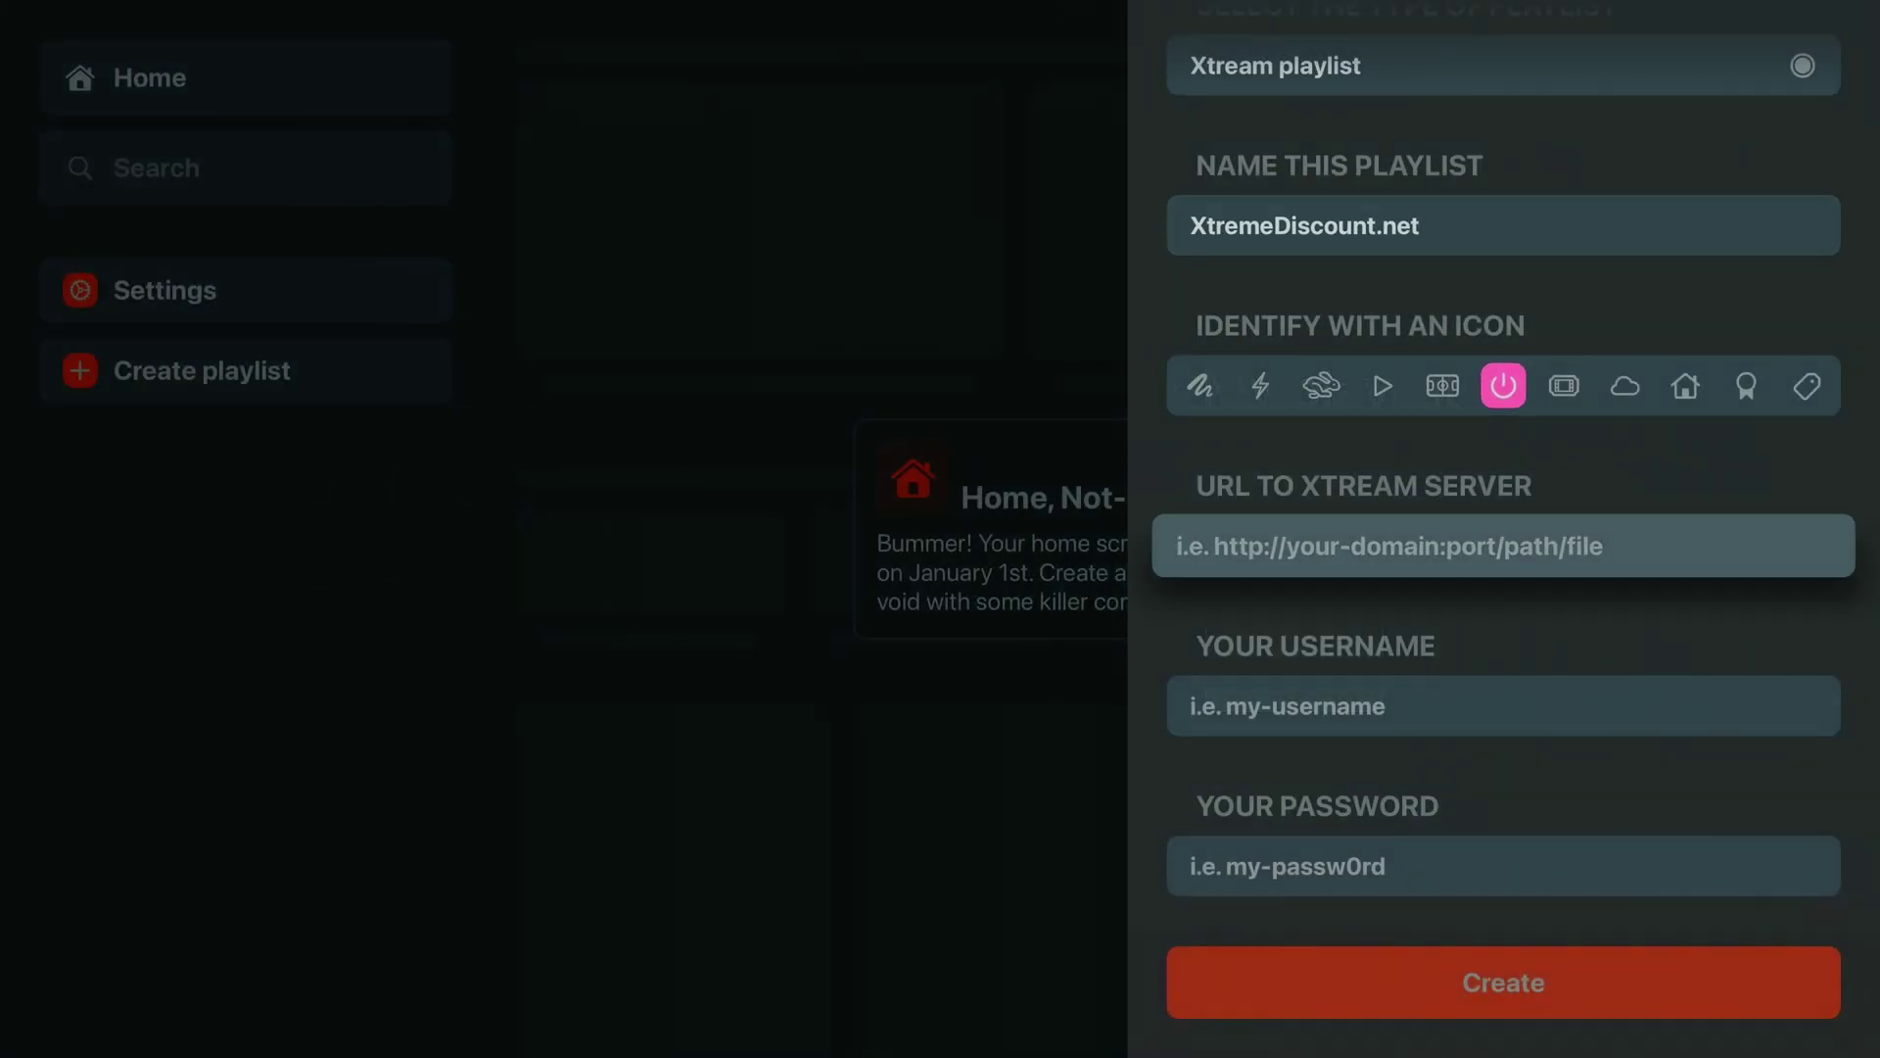
pyautogui.press('Return')
pyautogui.write('http:')
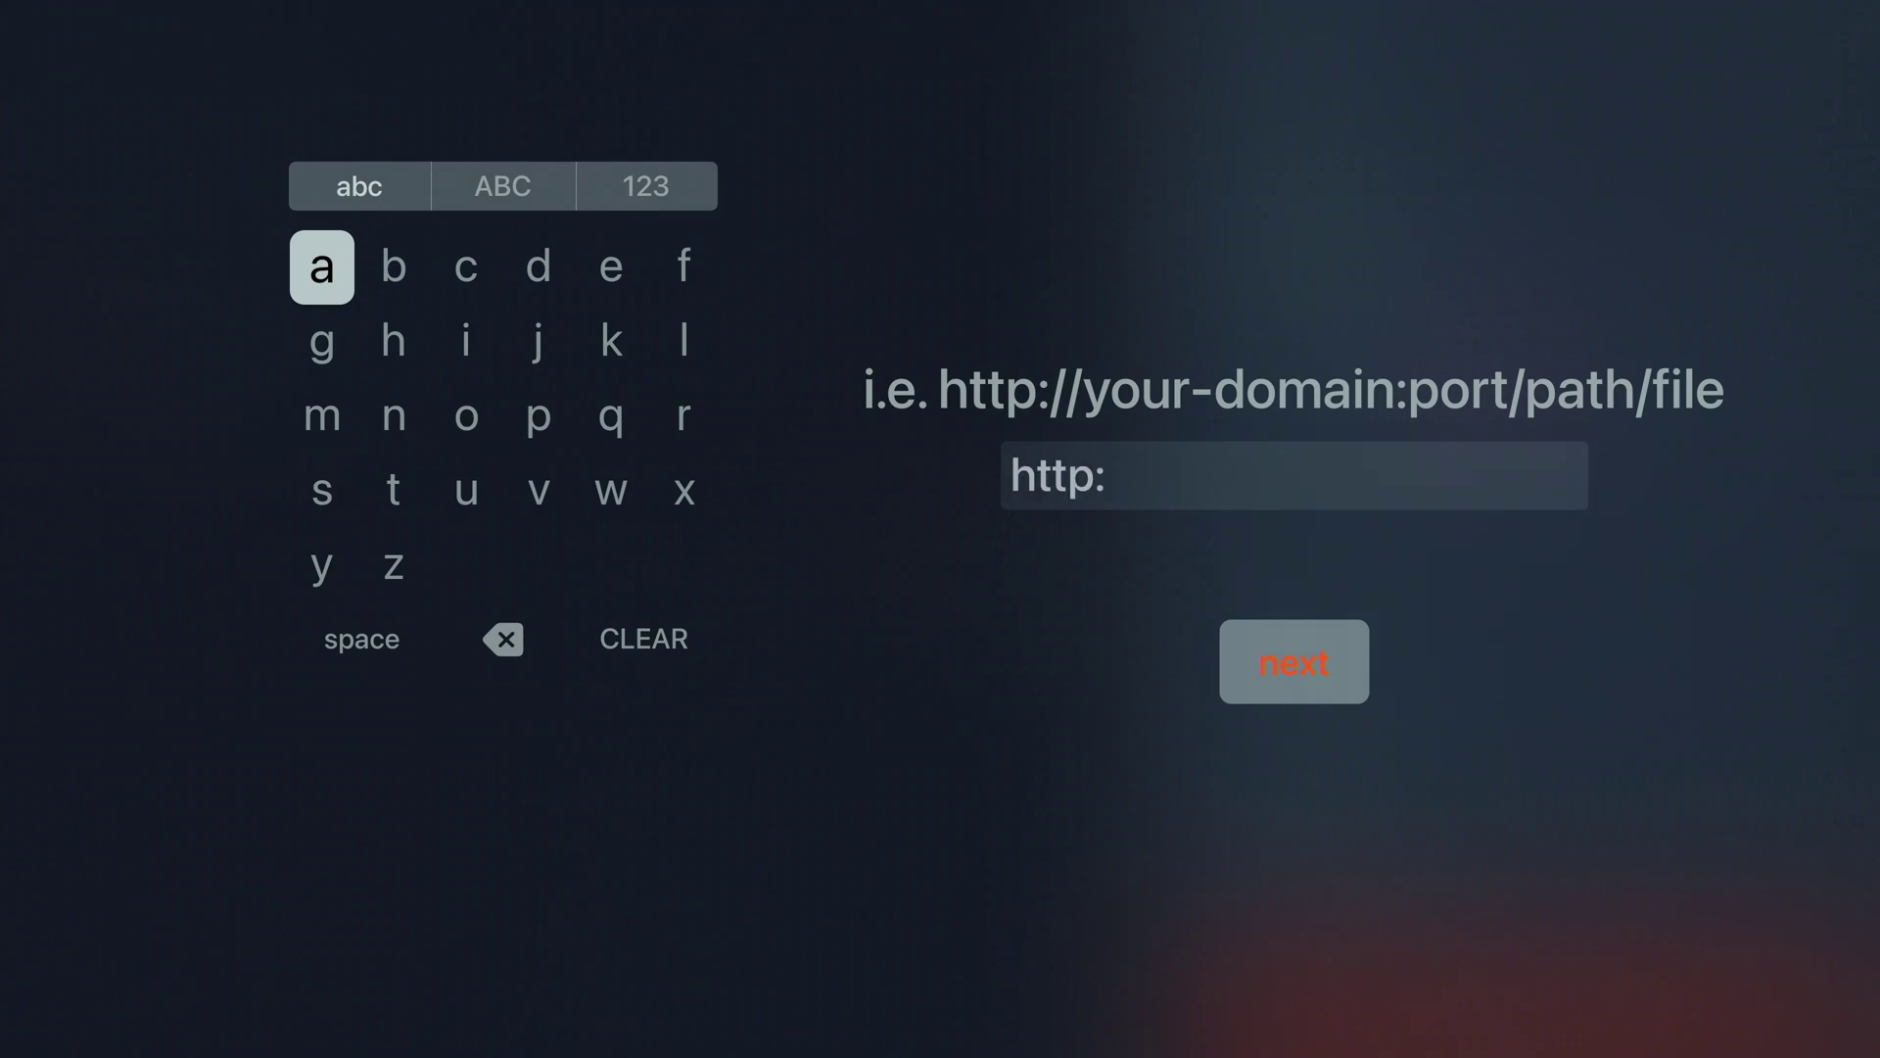
pyautogui.write('//xtreme')
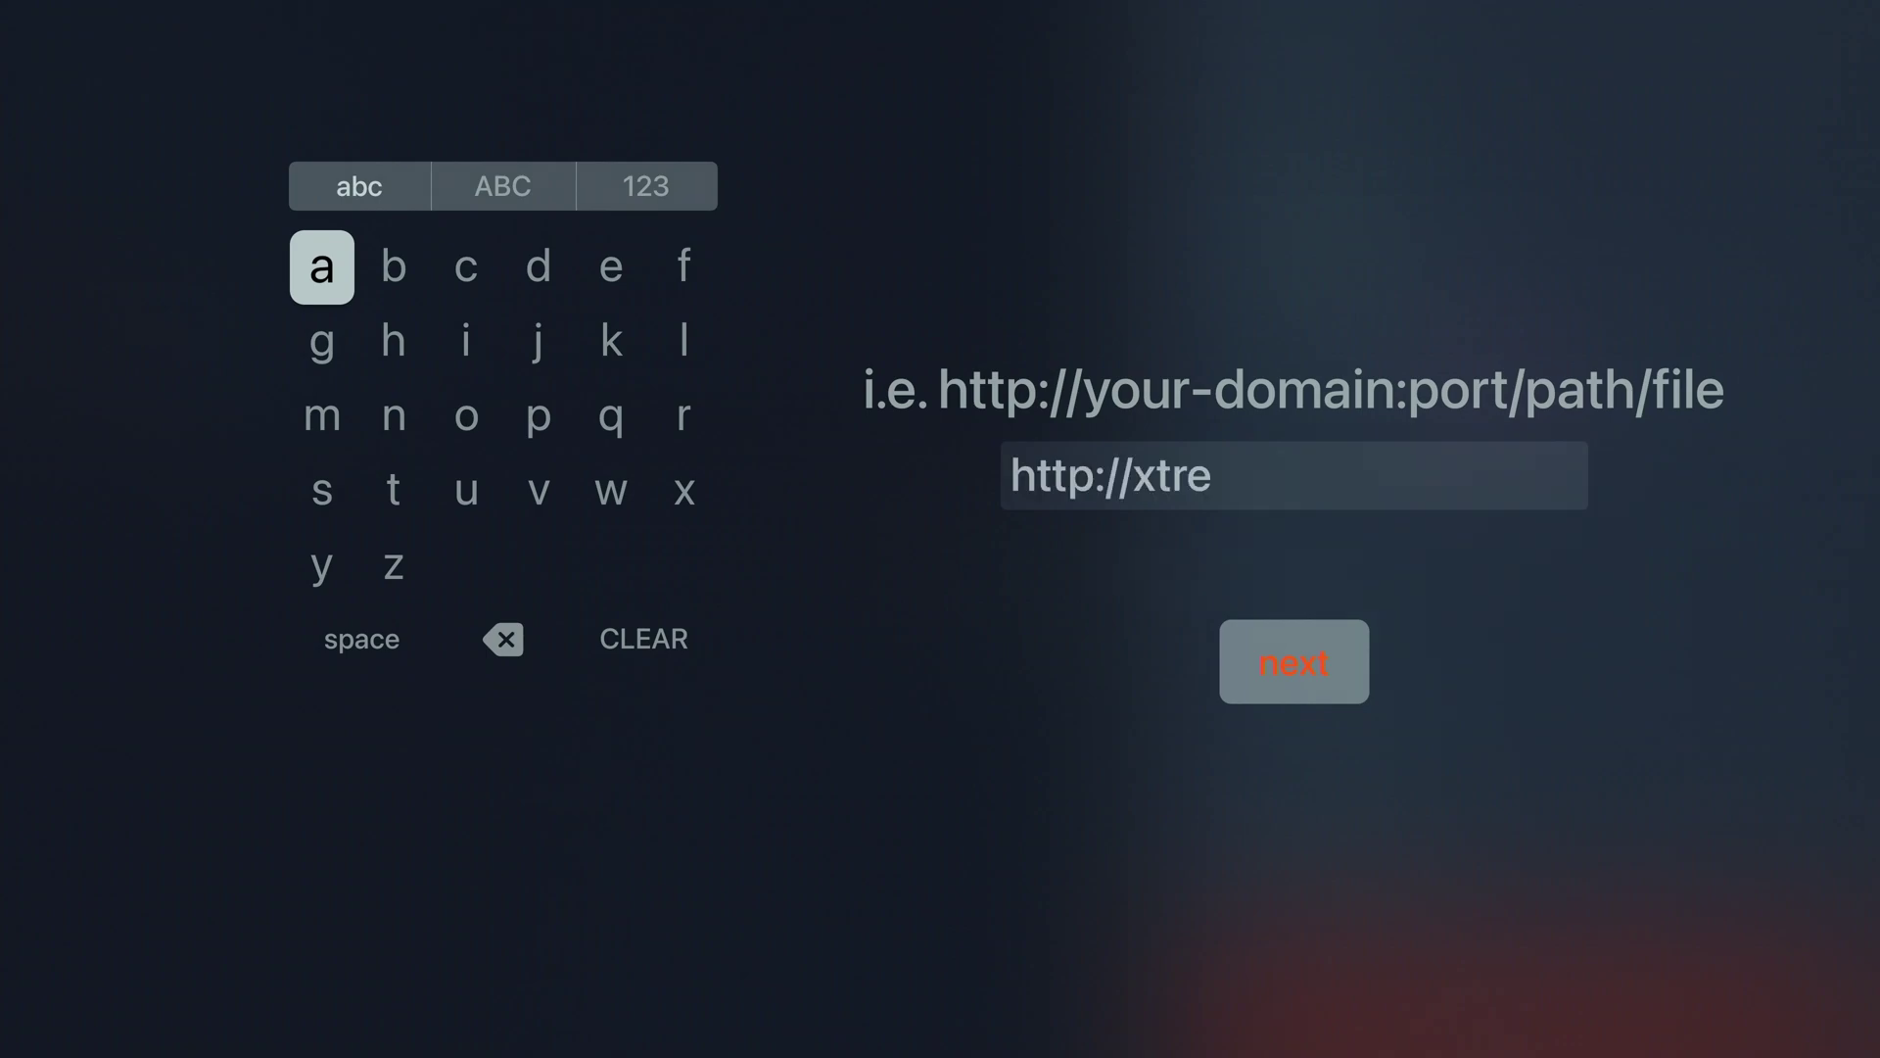
pyautogui.press('BackSpace')
pyautogui.press('BackSpace')
pyautogui.press('BackSpace')
pyautogui.press('BackSpace')
pyautogui.press('BackSpace')
pyautogui.write('X')
pyautogui.press('BackSpace')
pyautogui.press('BackSpace')
pyautogui.write('Xtreme')
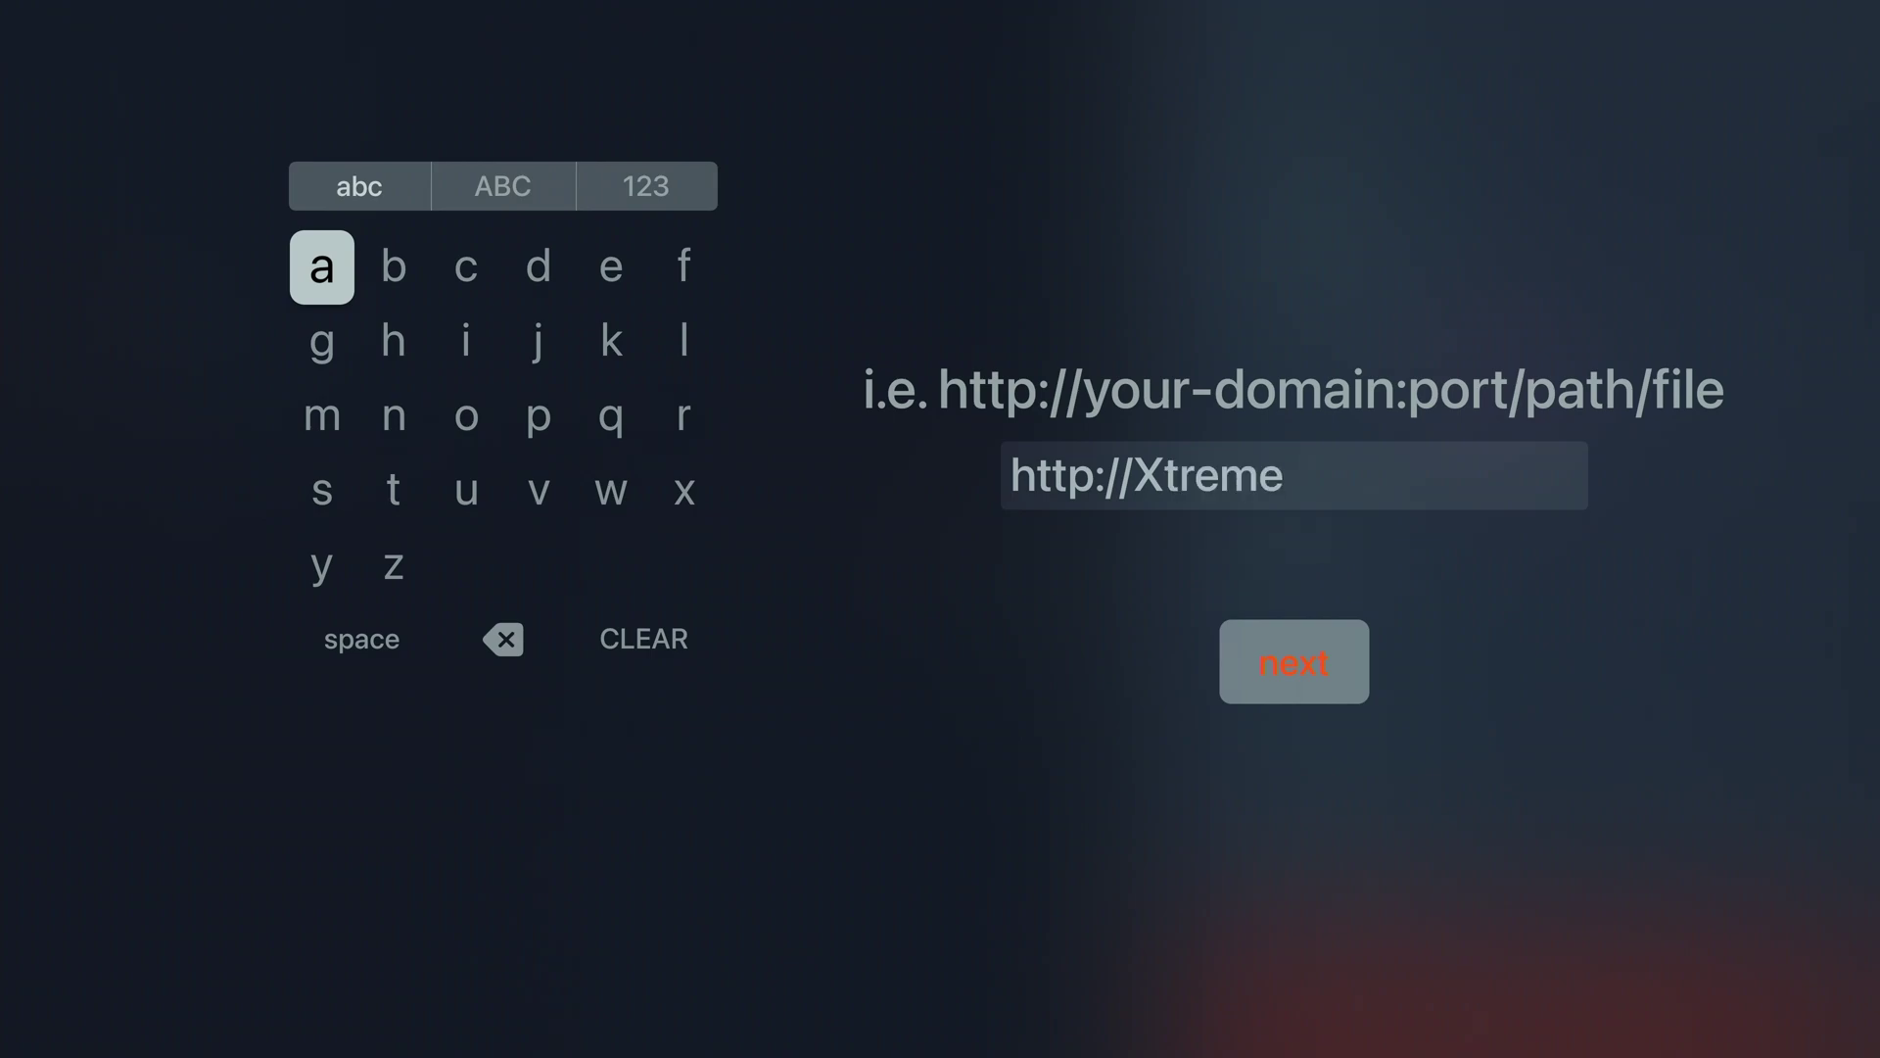
pyautogui.write('Discount.net:')
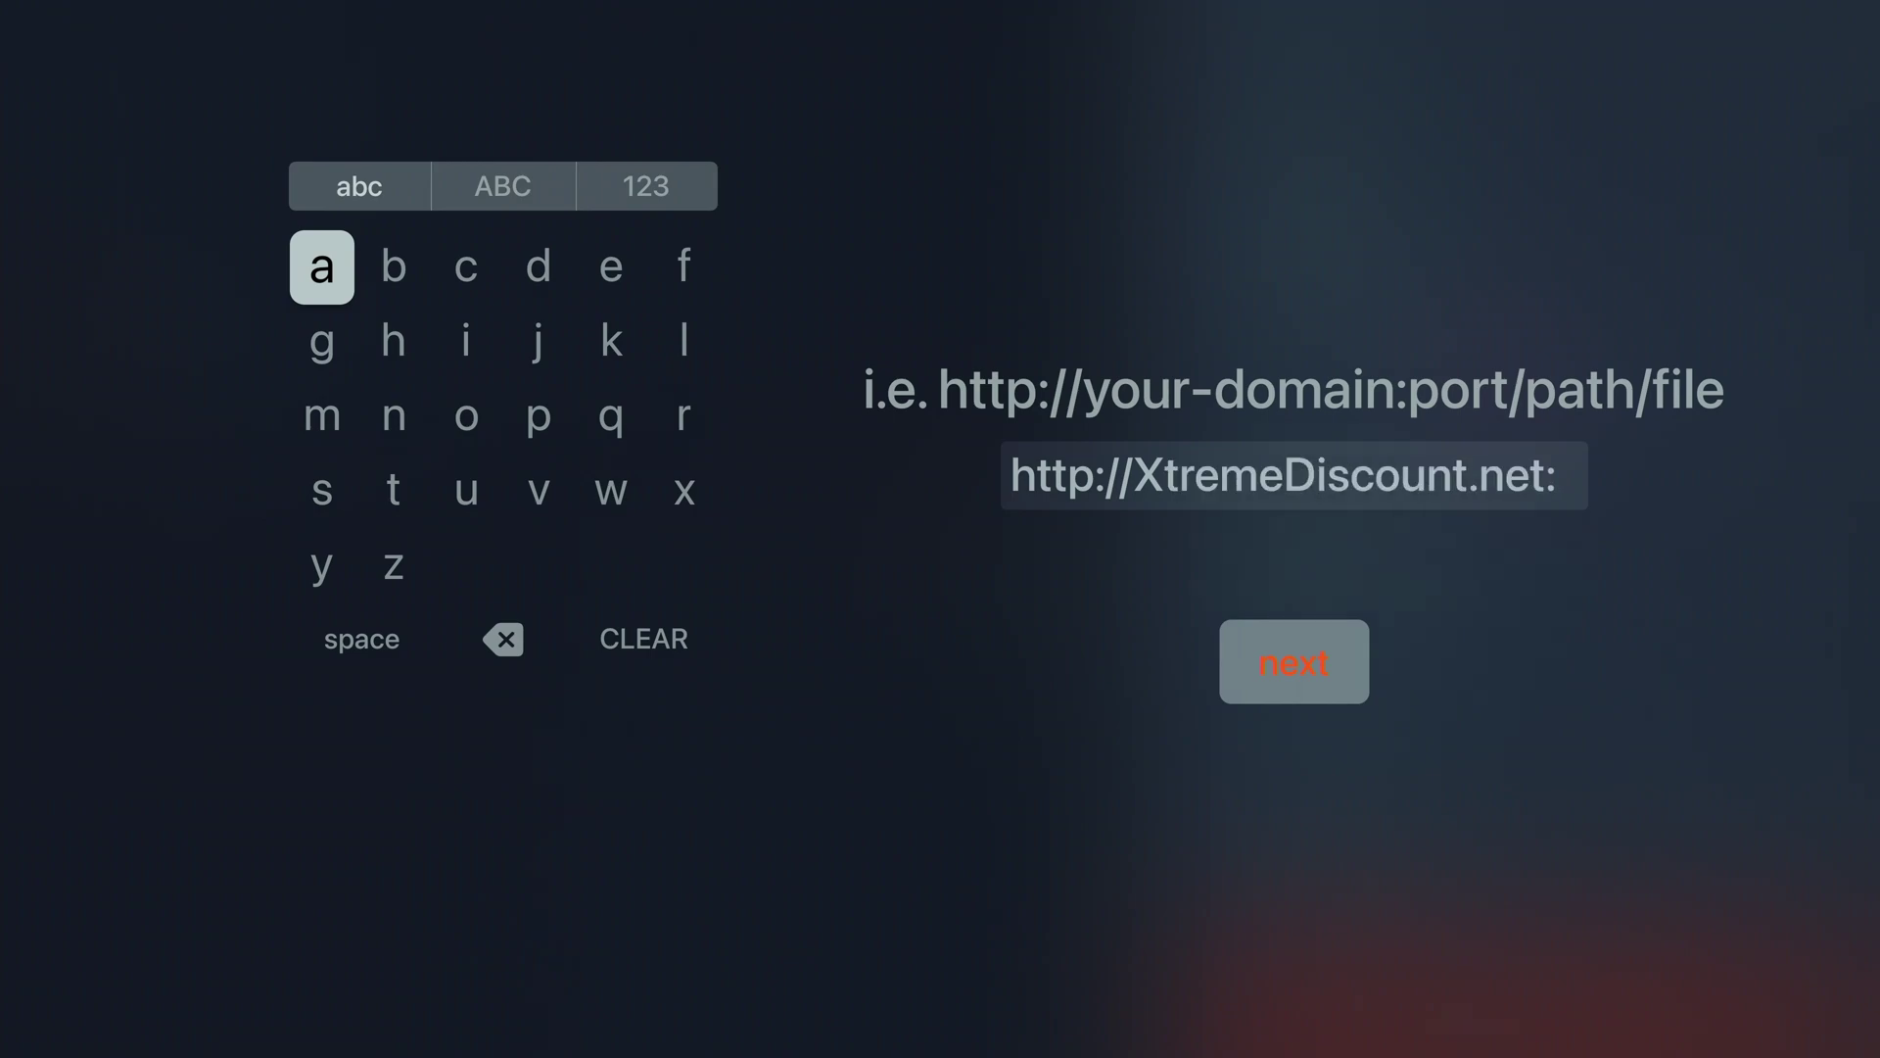
pyautogui.write('2504')
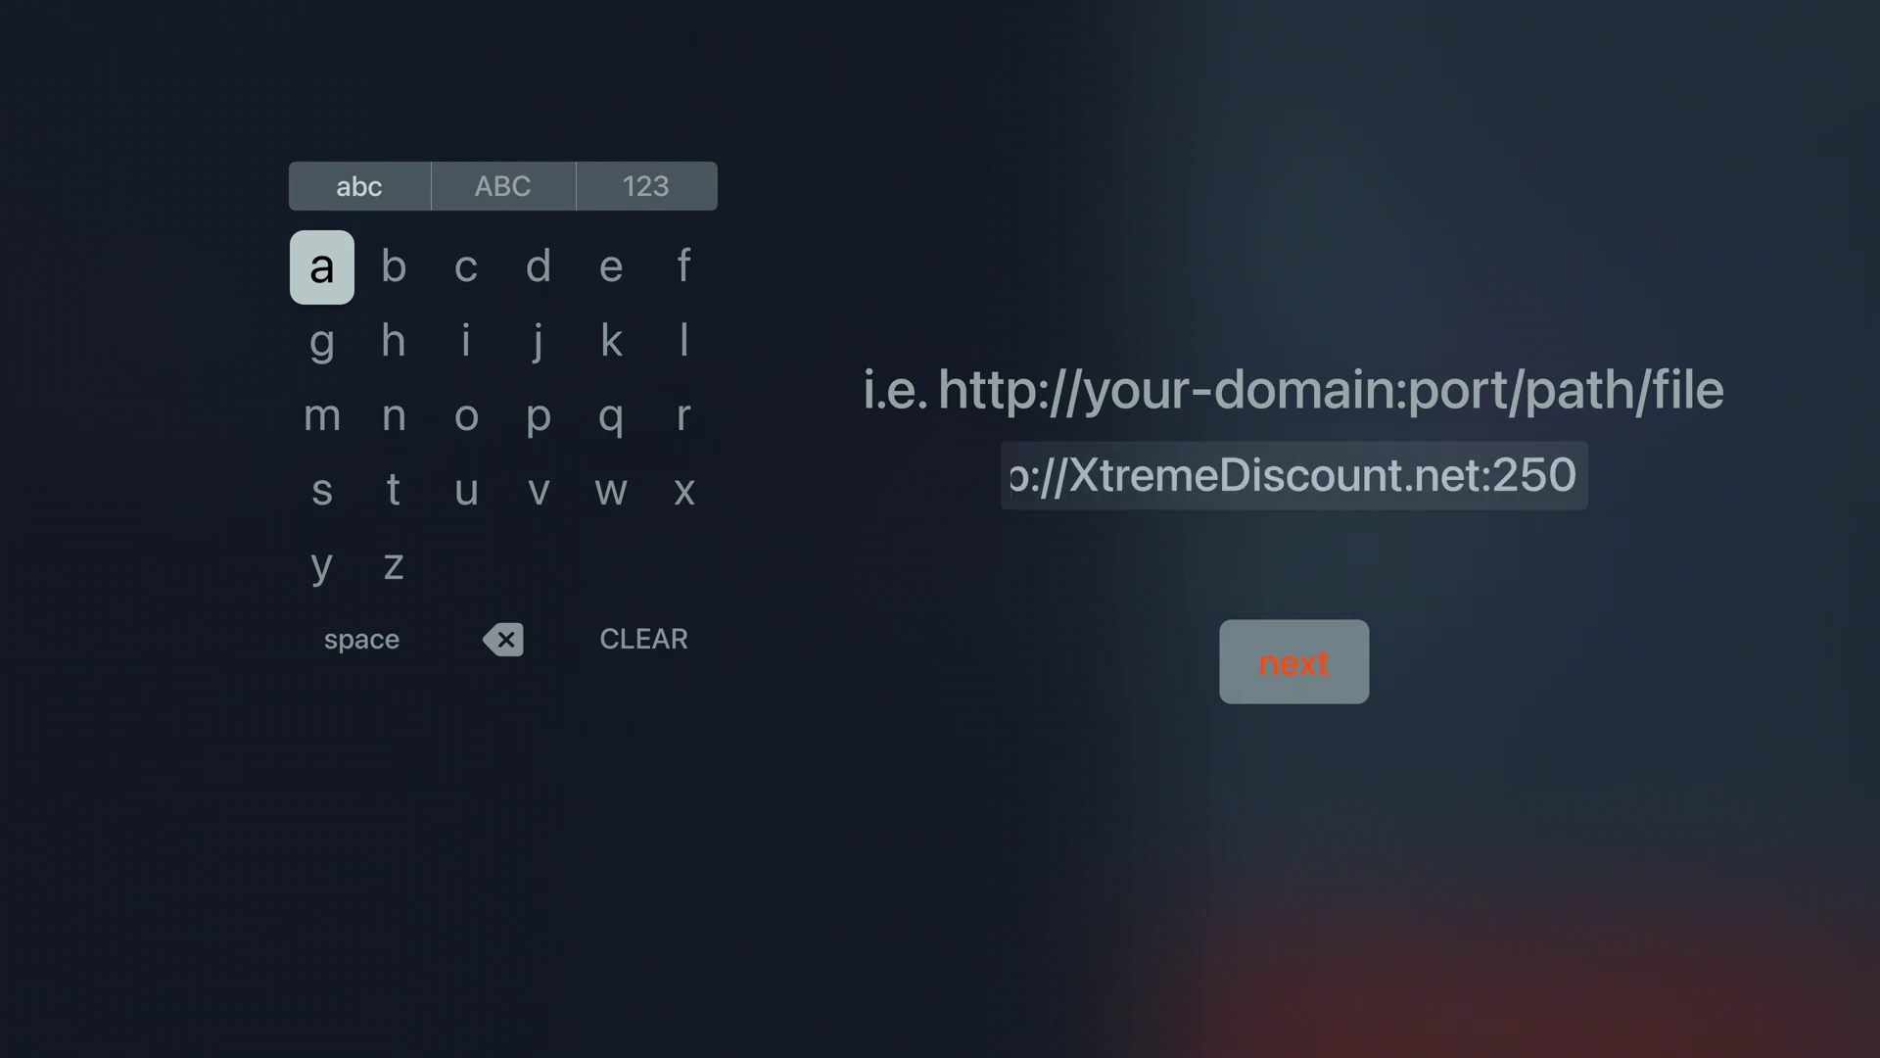
pyautogui.press('Down')
pyautogui.press('Down')
pyautogui.press('Right')
pyautogui.press('Right')
pyautogui.press('Right')
pyautogui.press('Right')
pyautogui.press('Right')
pyautogui.press('Right')
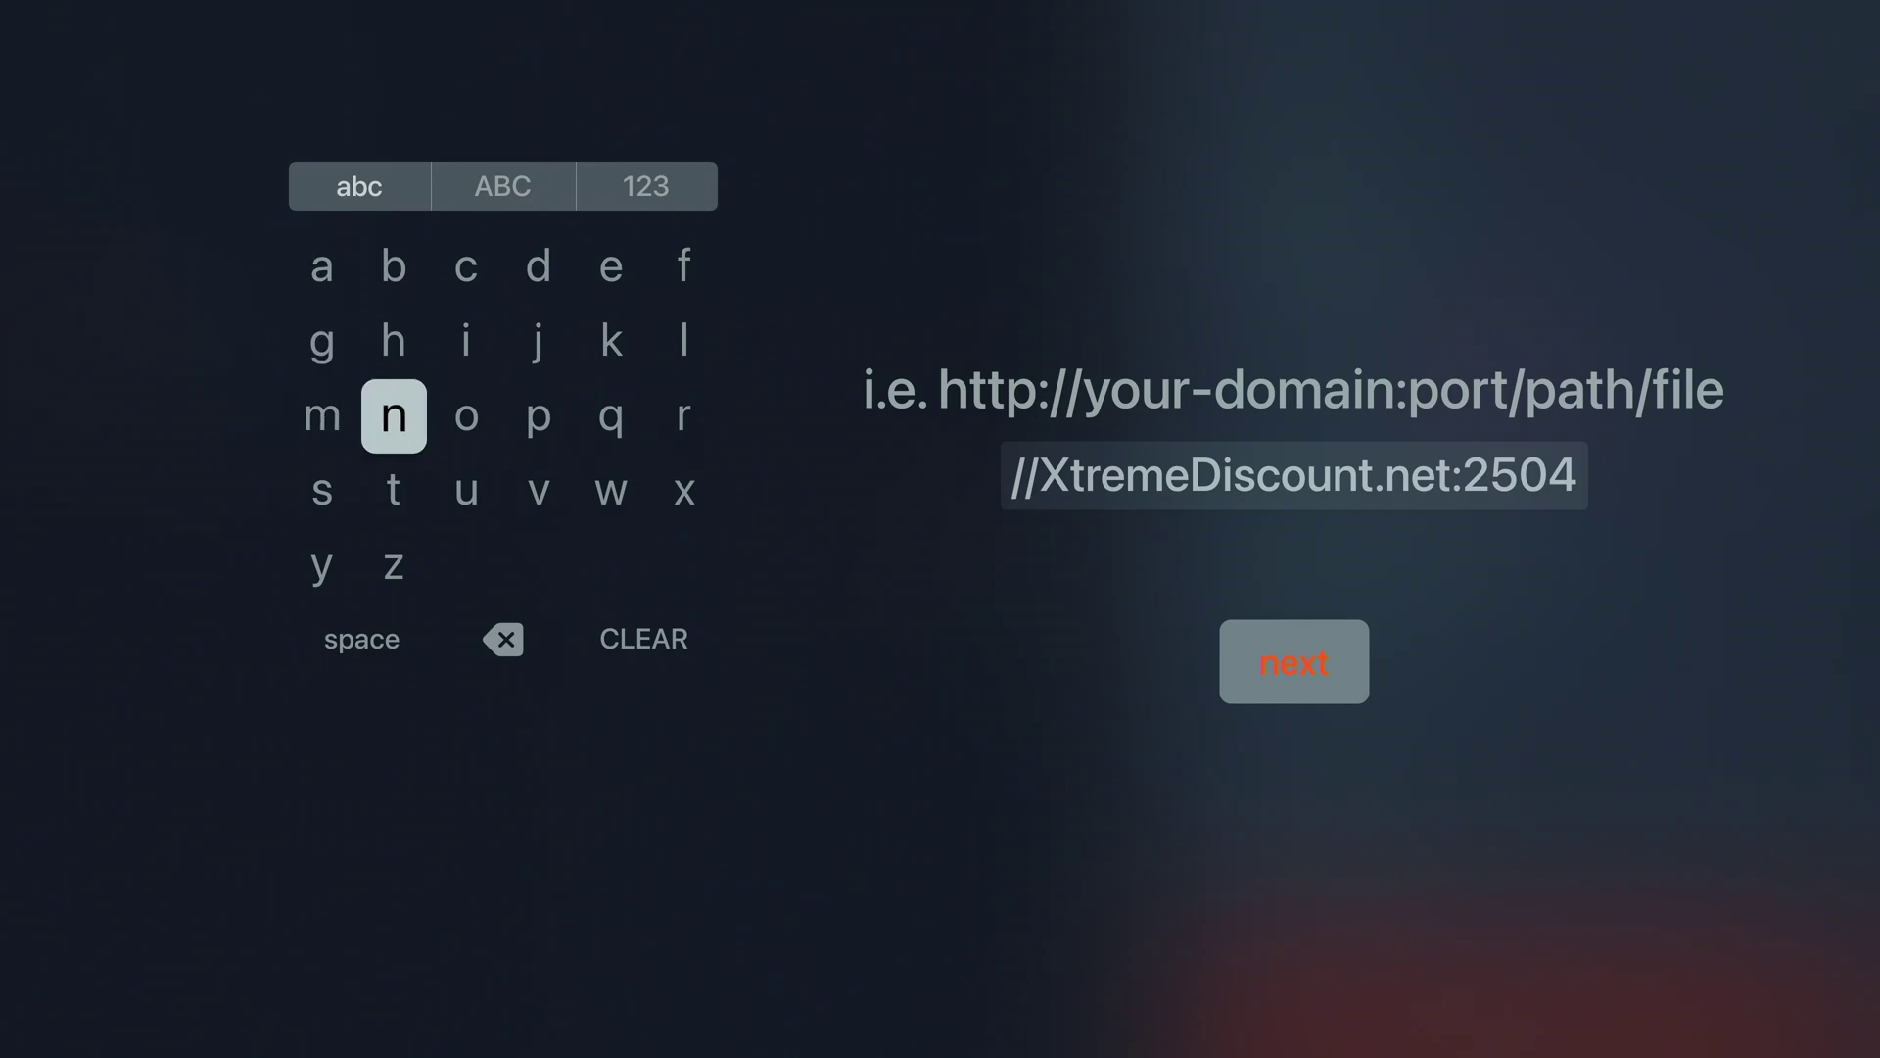
pyautogui.press('Return')
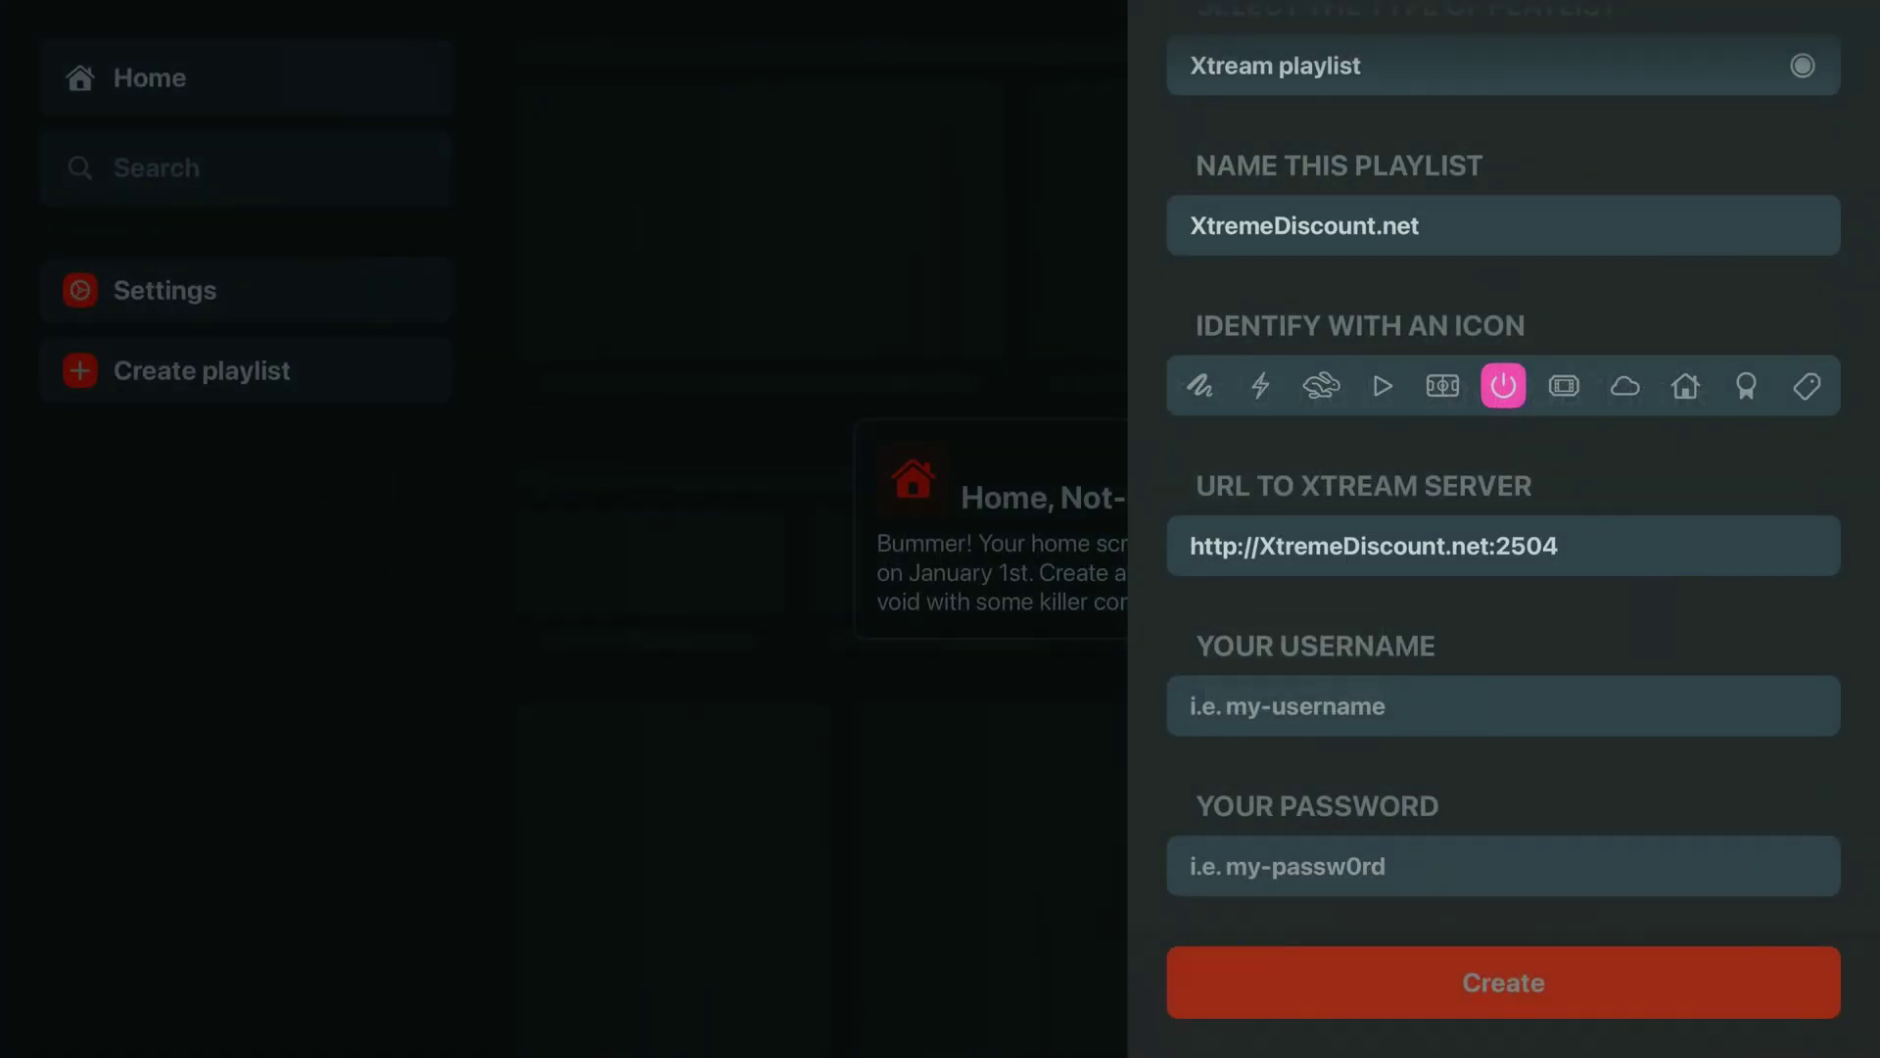
# Fill in the account username and password, then create the playlist
pyautogui.press('Down')
pyautogui.press('Up')
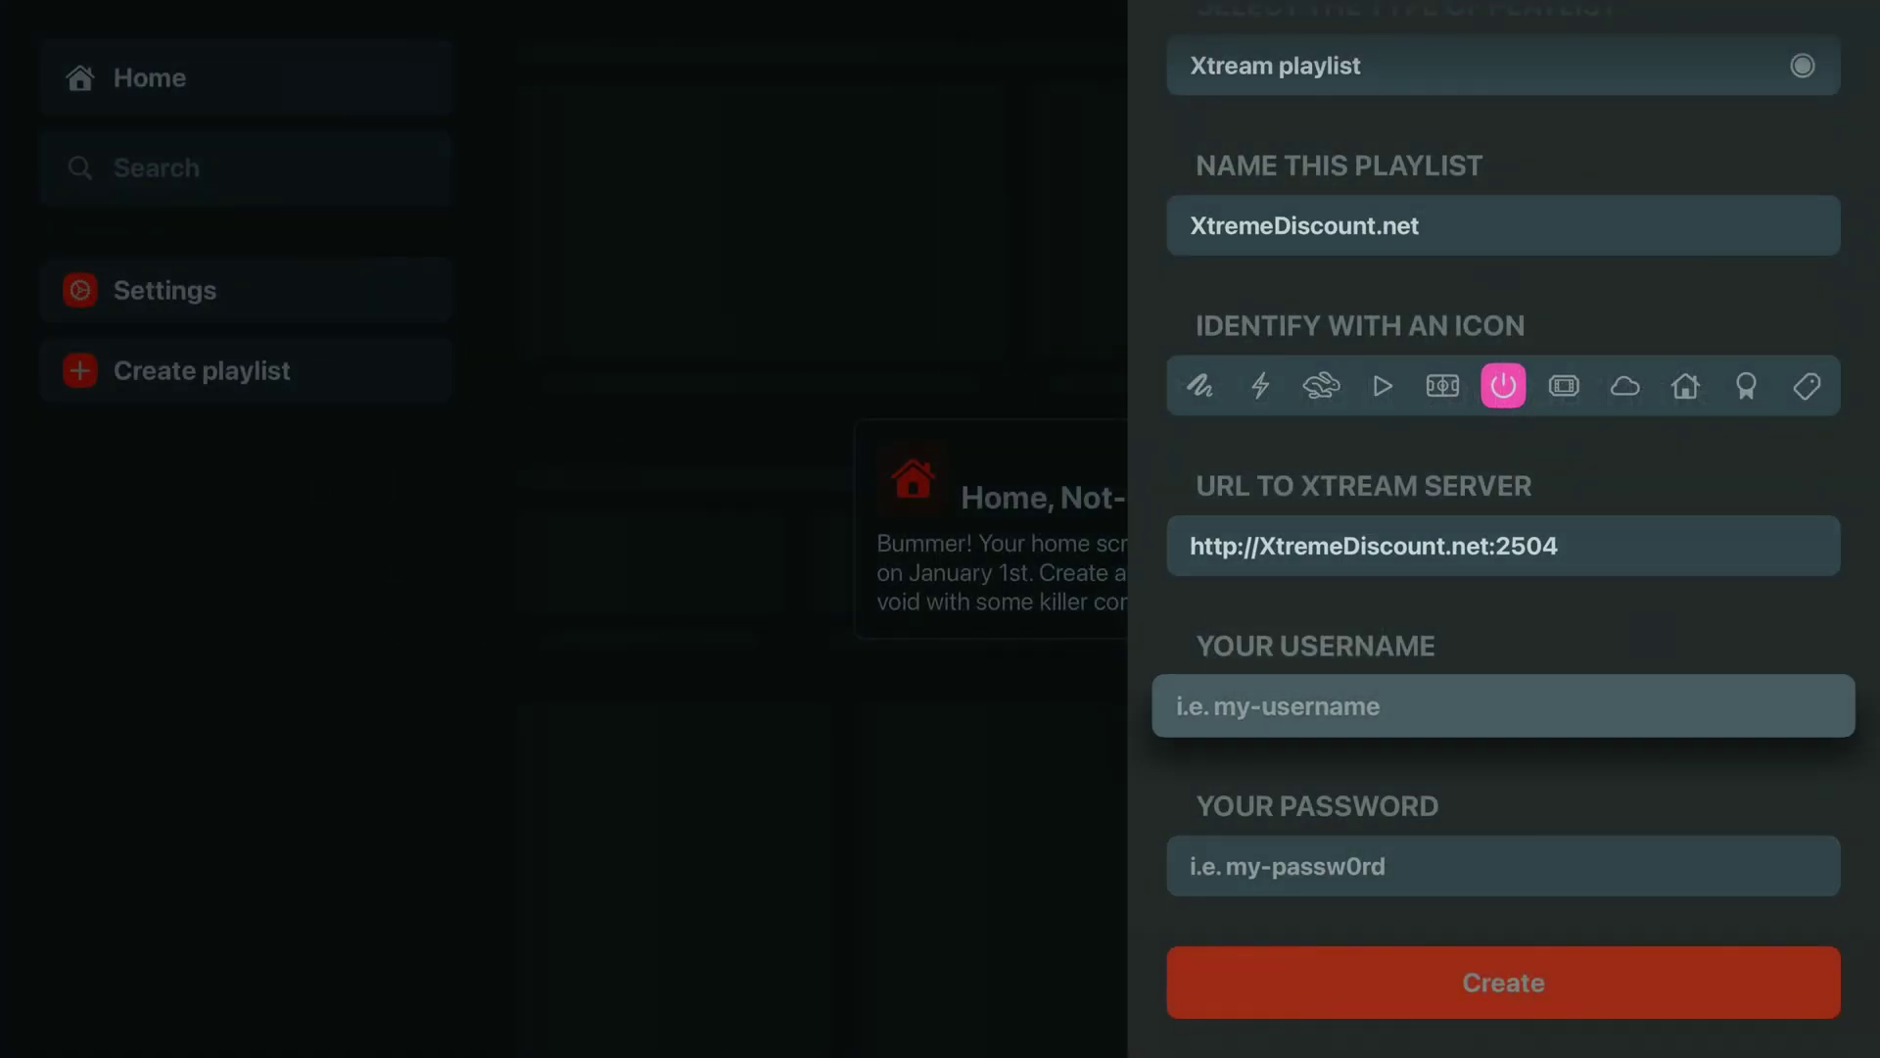
pyautogui.press('Return')
pyautogui.write('username50')
pyautogui.press('Right')
pyautogui.press('Right')
pyautogui.press('Right')
pyautogui.press('Right')
pyautogui.press('Right')
pyautogui.press('Right')
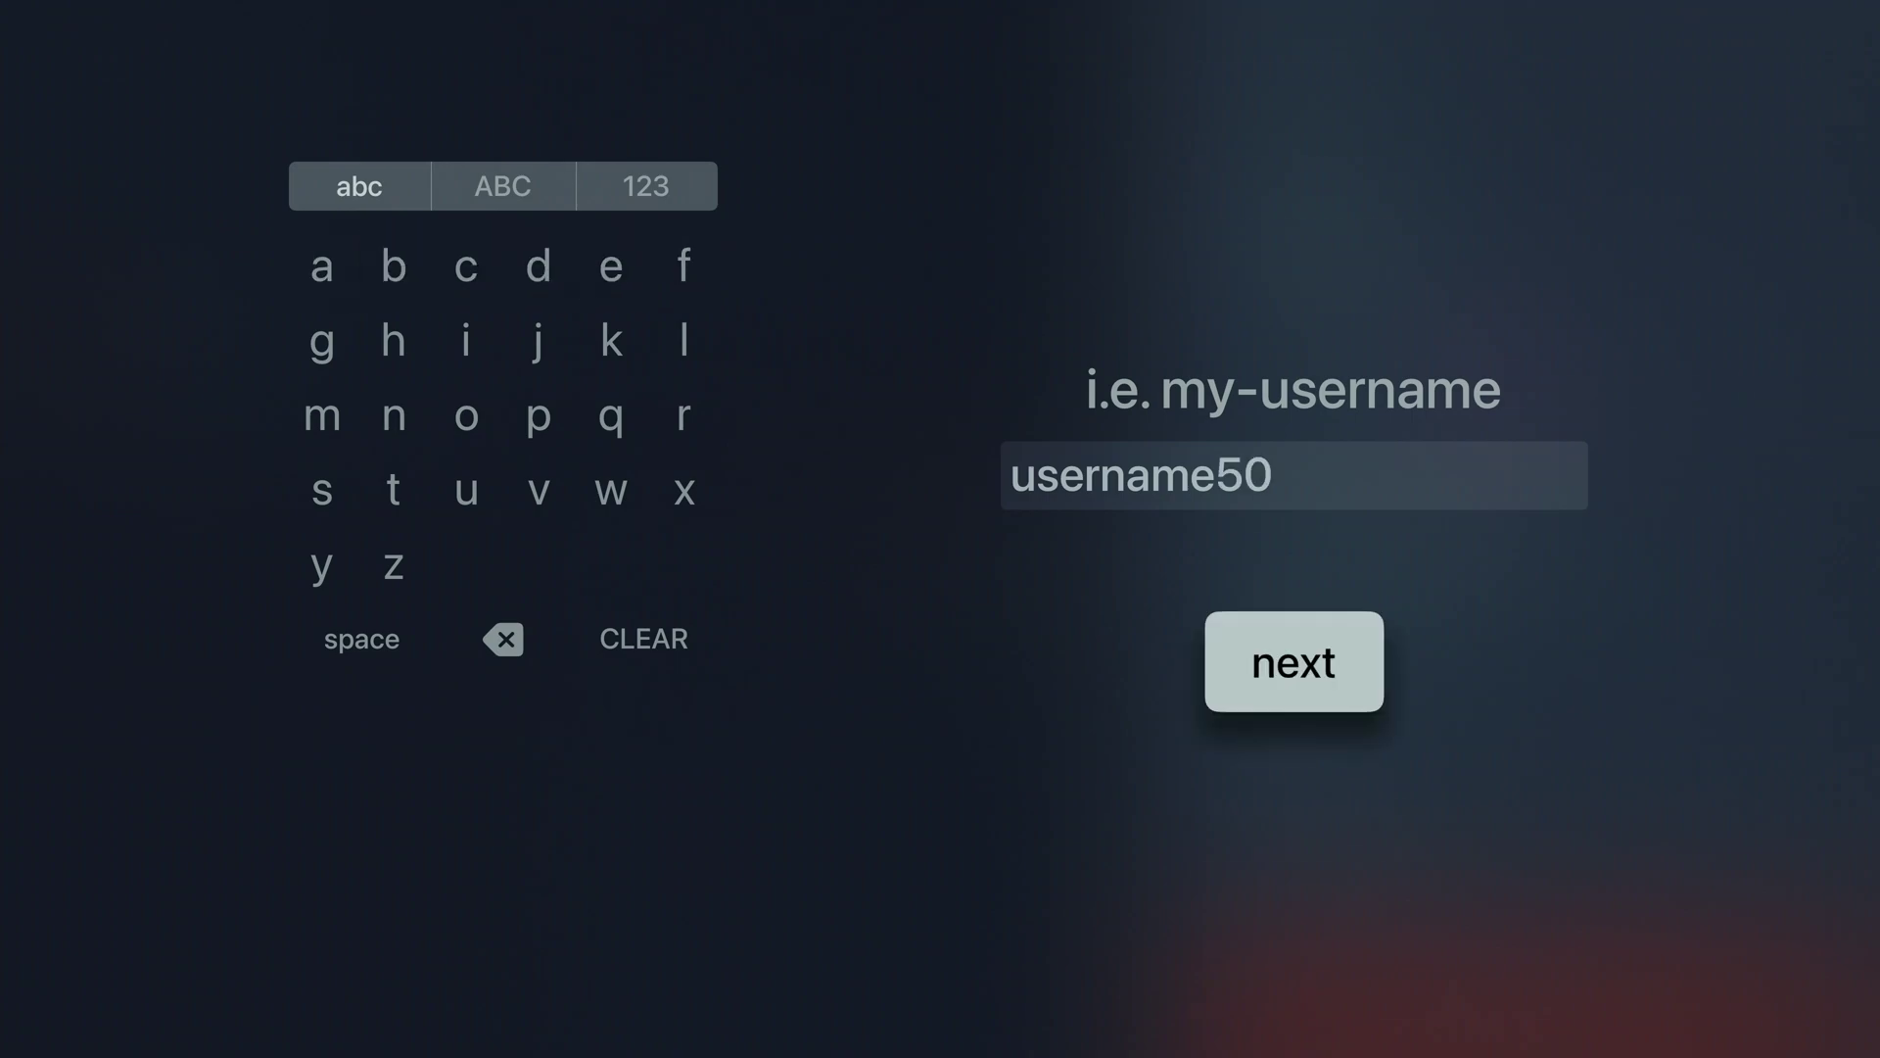
pyautogui.press('Return')
pyautogui.press('Return')
pyautogui.write('password50')
pyautogui.press('Right')
pyautogui.press('Right')
pyautogui.press('Right')
pyautogui.press('Right')
pyautogui.press('Right')
pyautogui.press('Right')
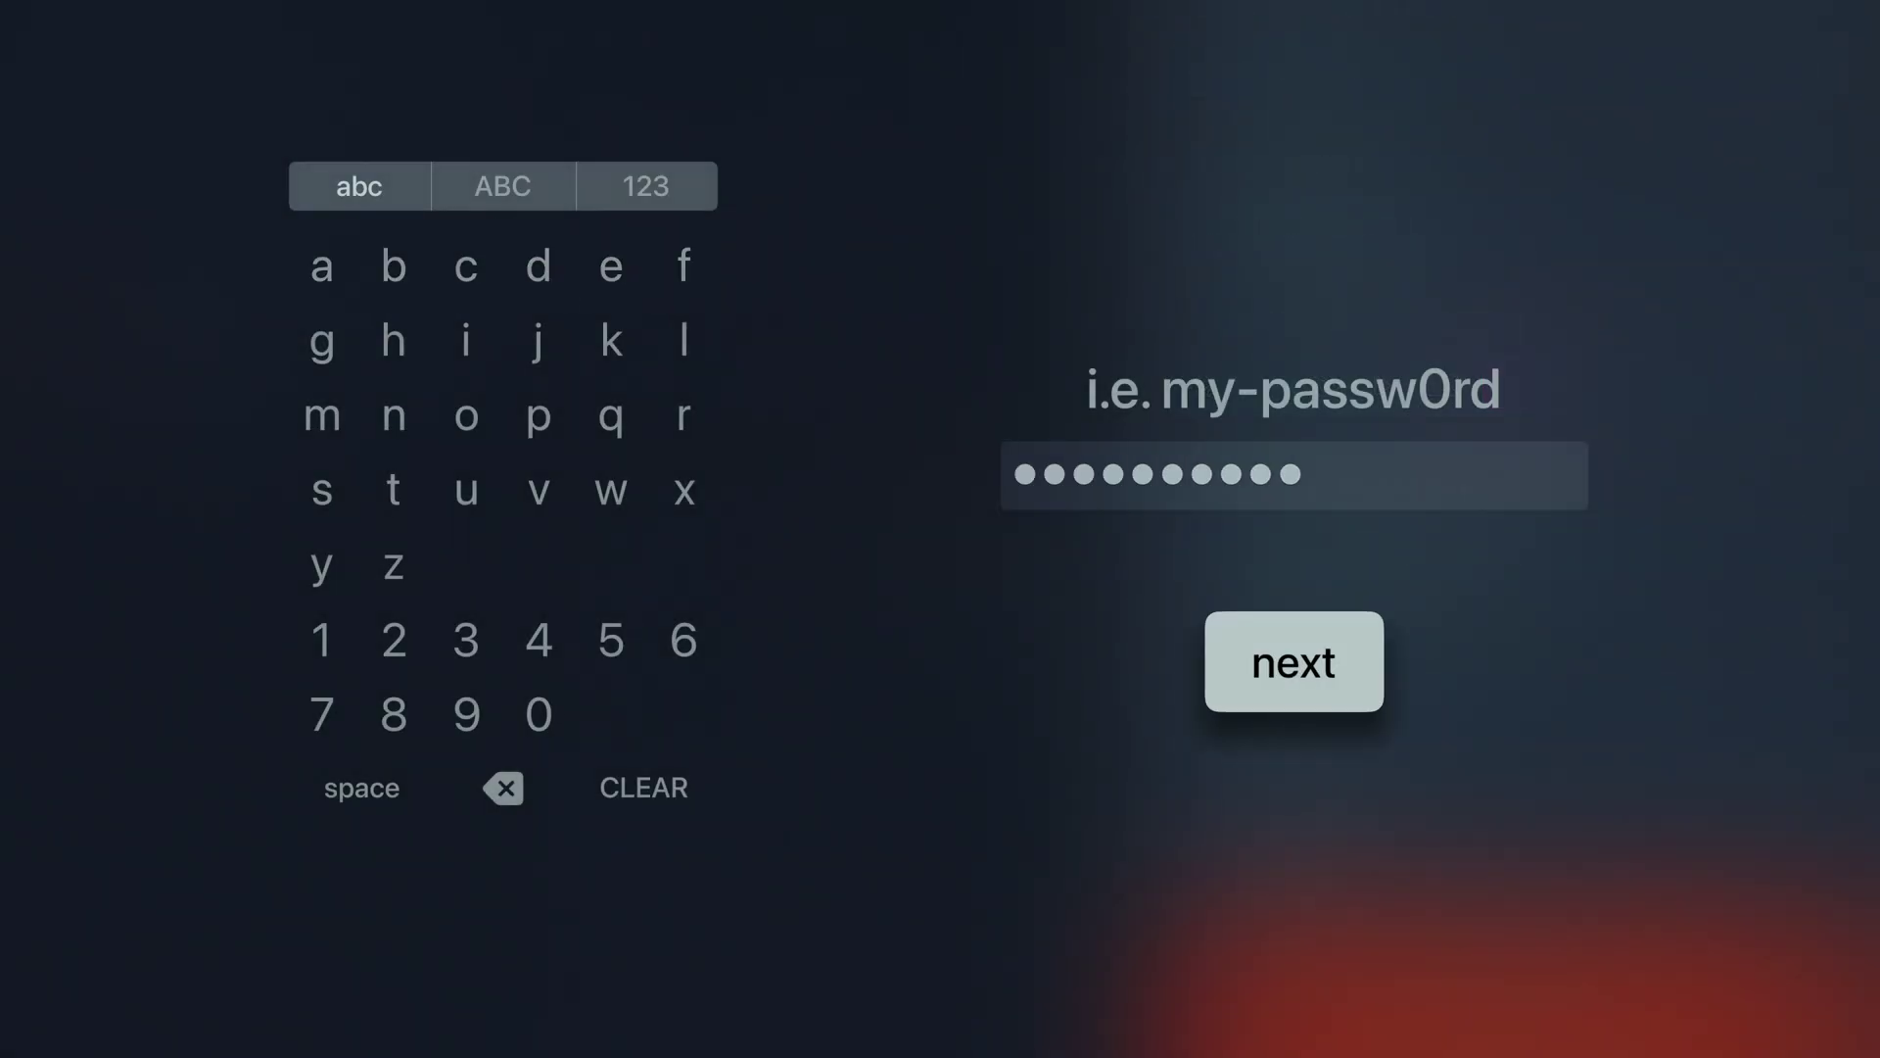
pyautogui.press('Return')
pyautogui.press('Up')
pyautogui.press('Down')
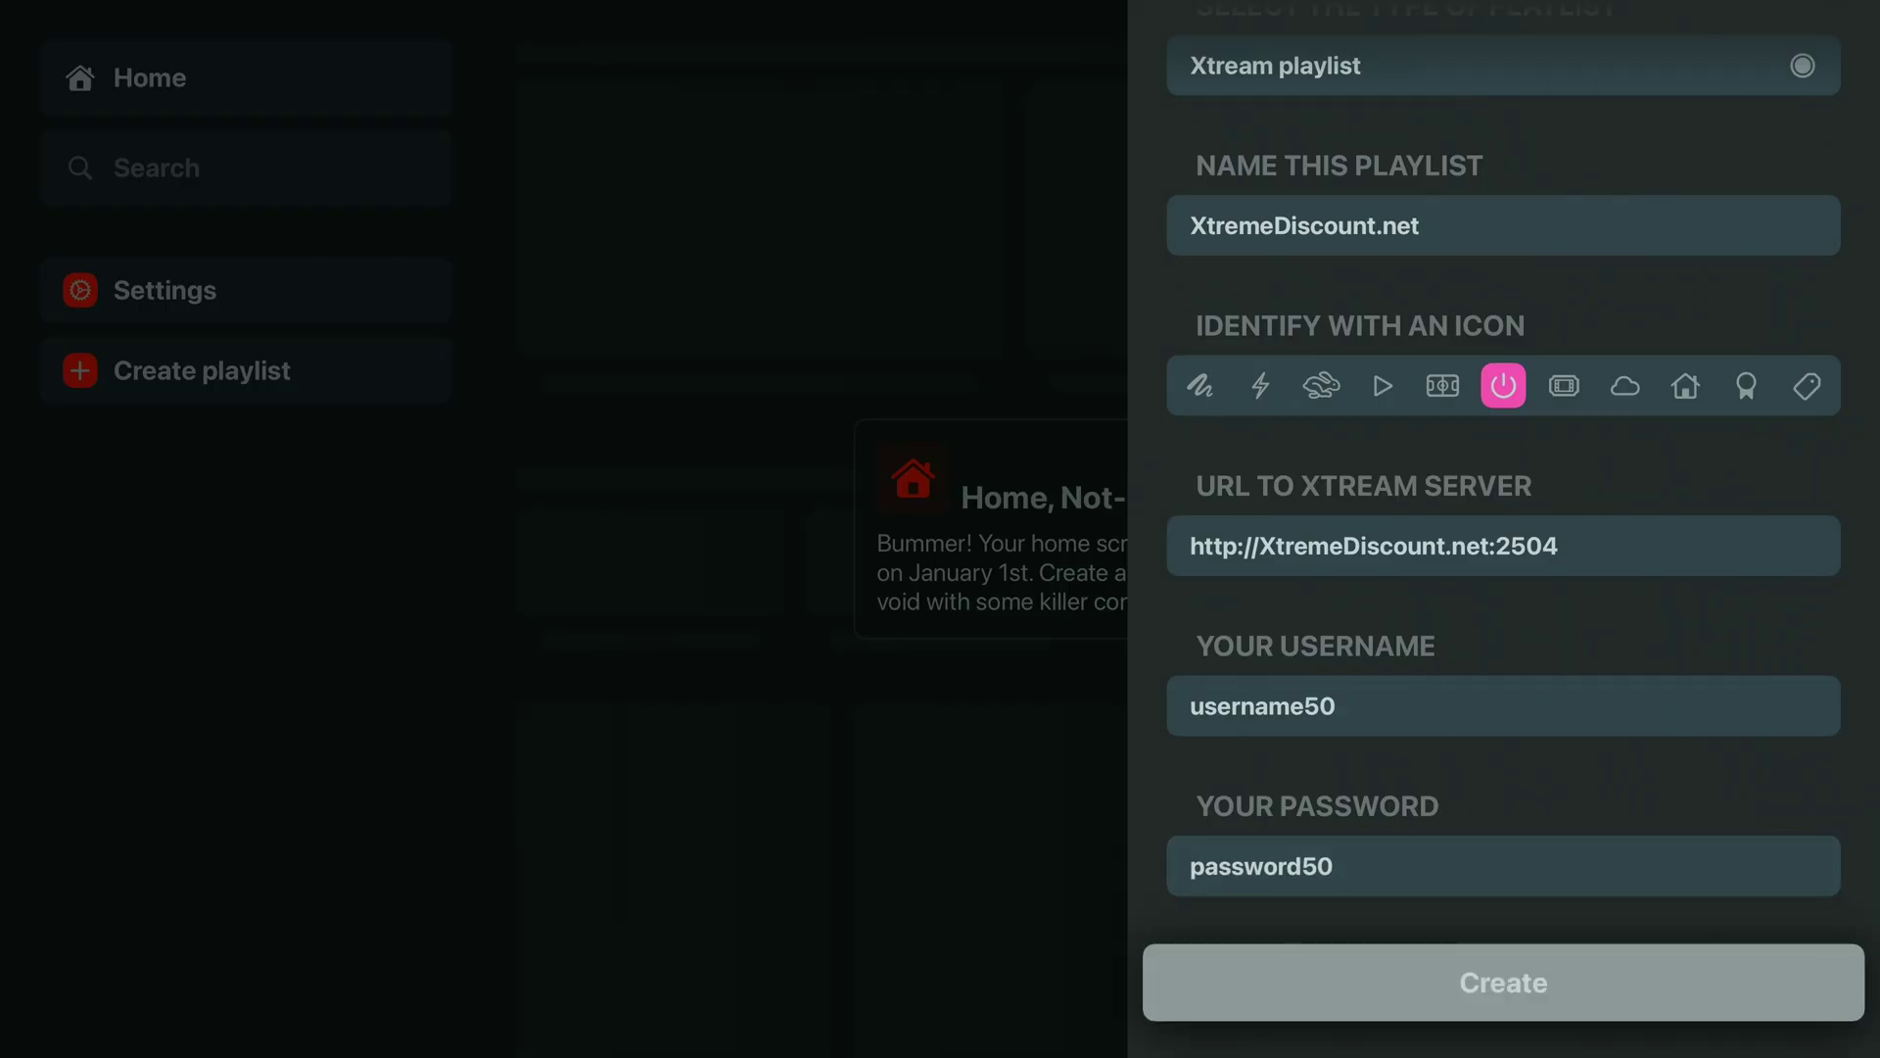
pyautogui.press('Return')
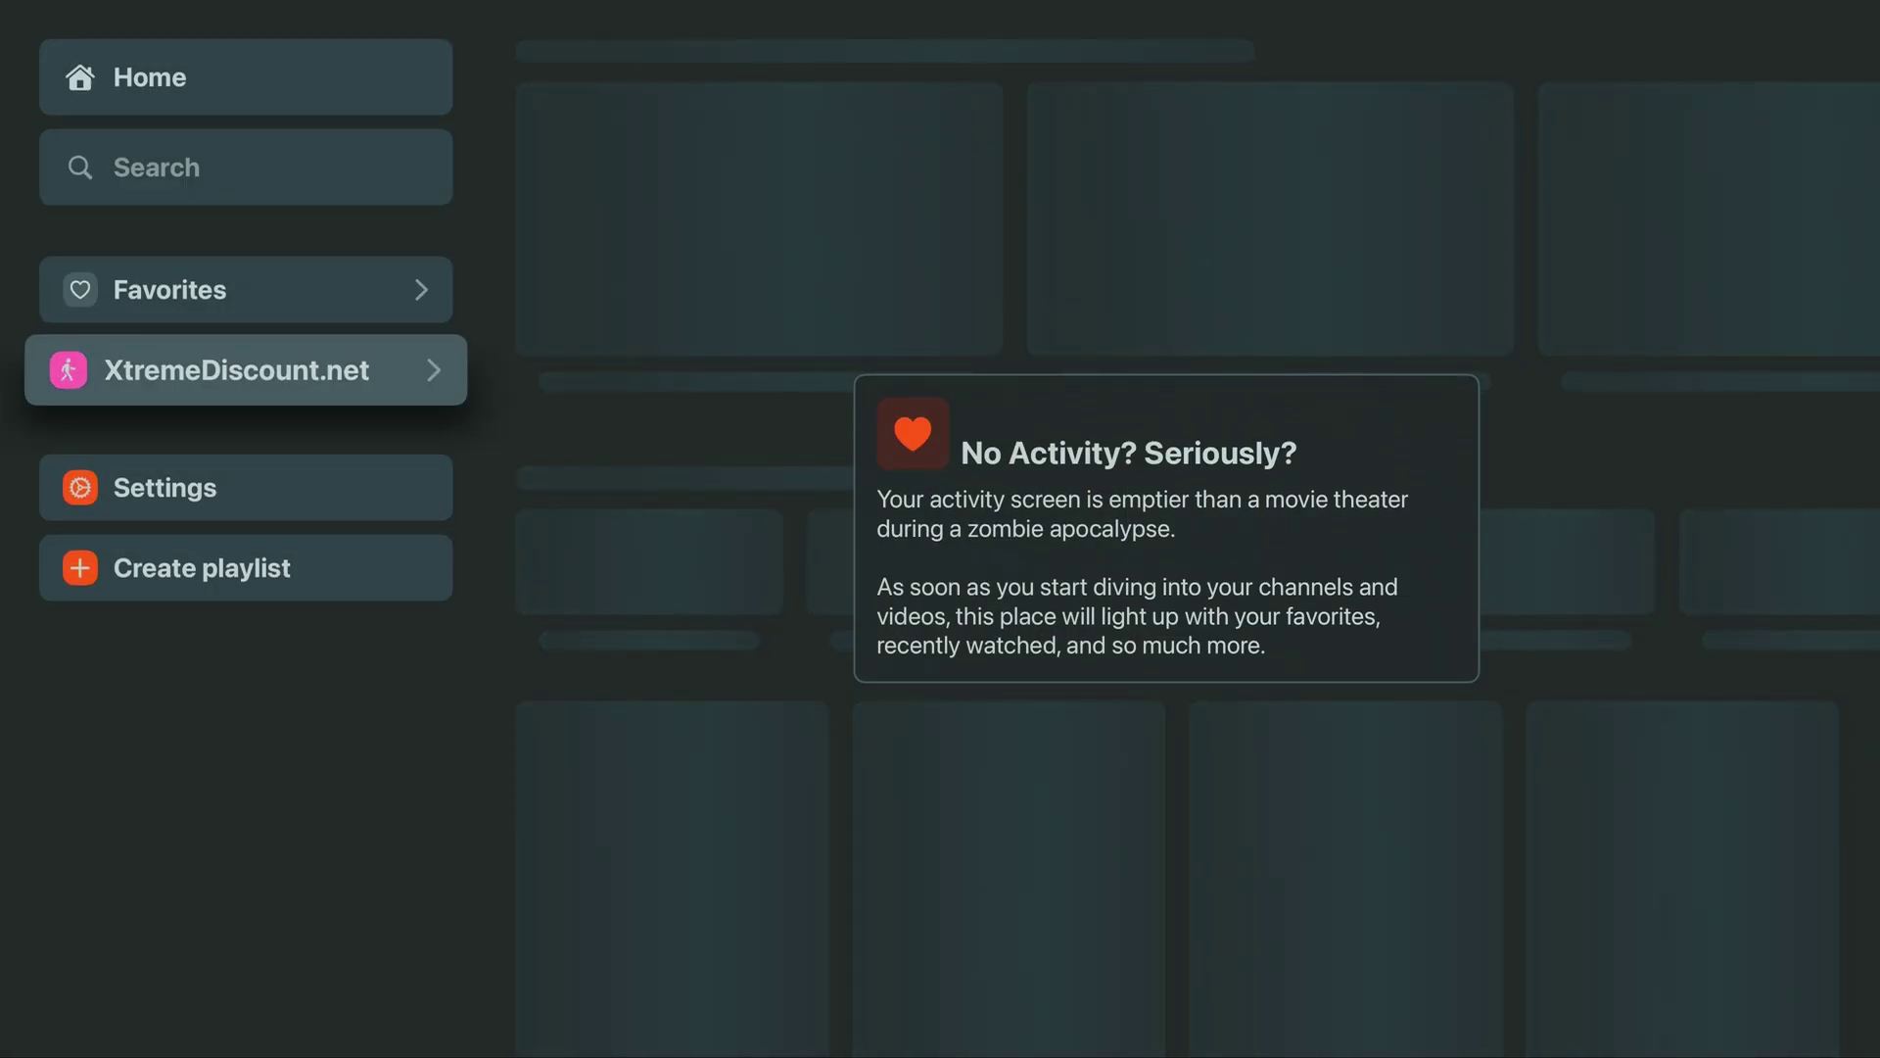
# Expand XtremeDiscount.net in the sidebar to reveal Live TV, Series and Movies
pyautogui.press('Return')
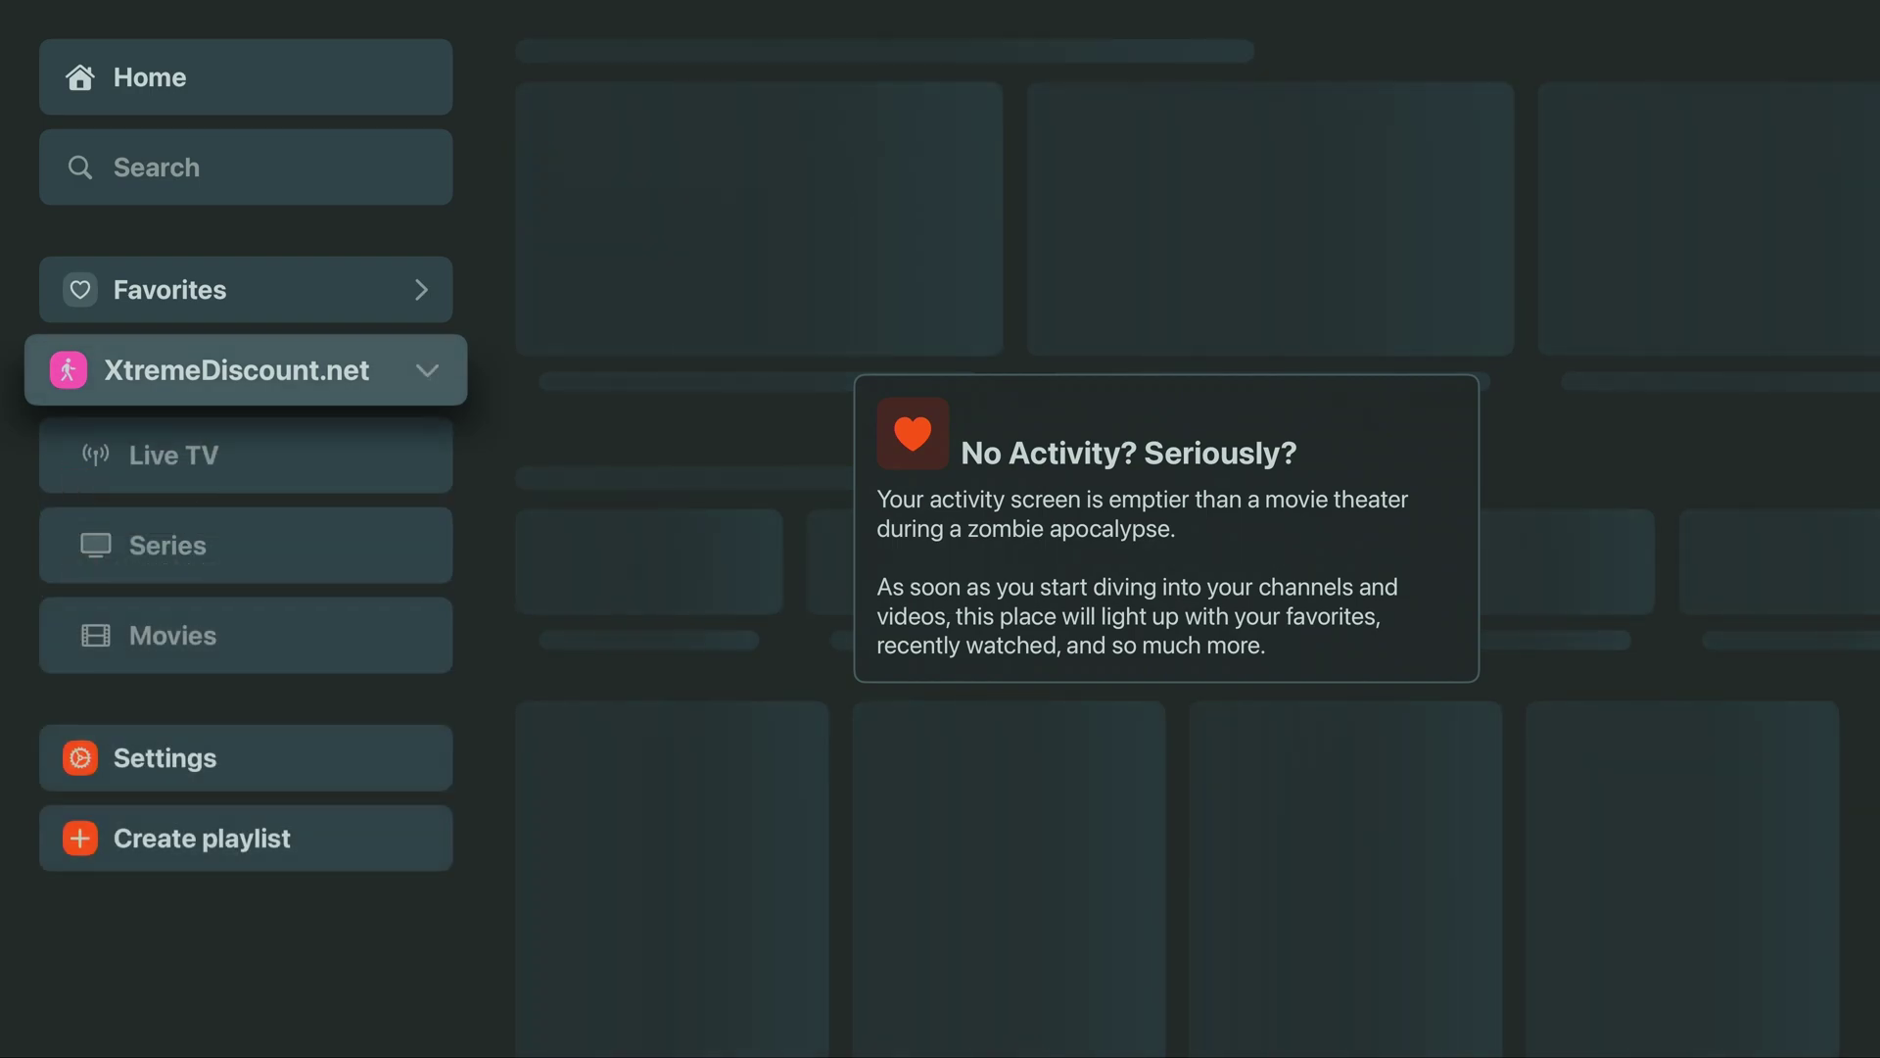
pyautogui.press('Down')
pyautogui.press('Down')
pyautogui.press('Down')
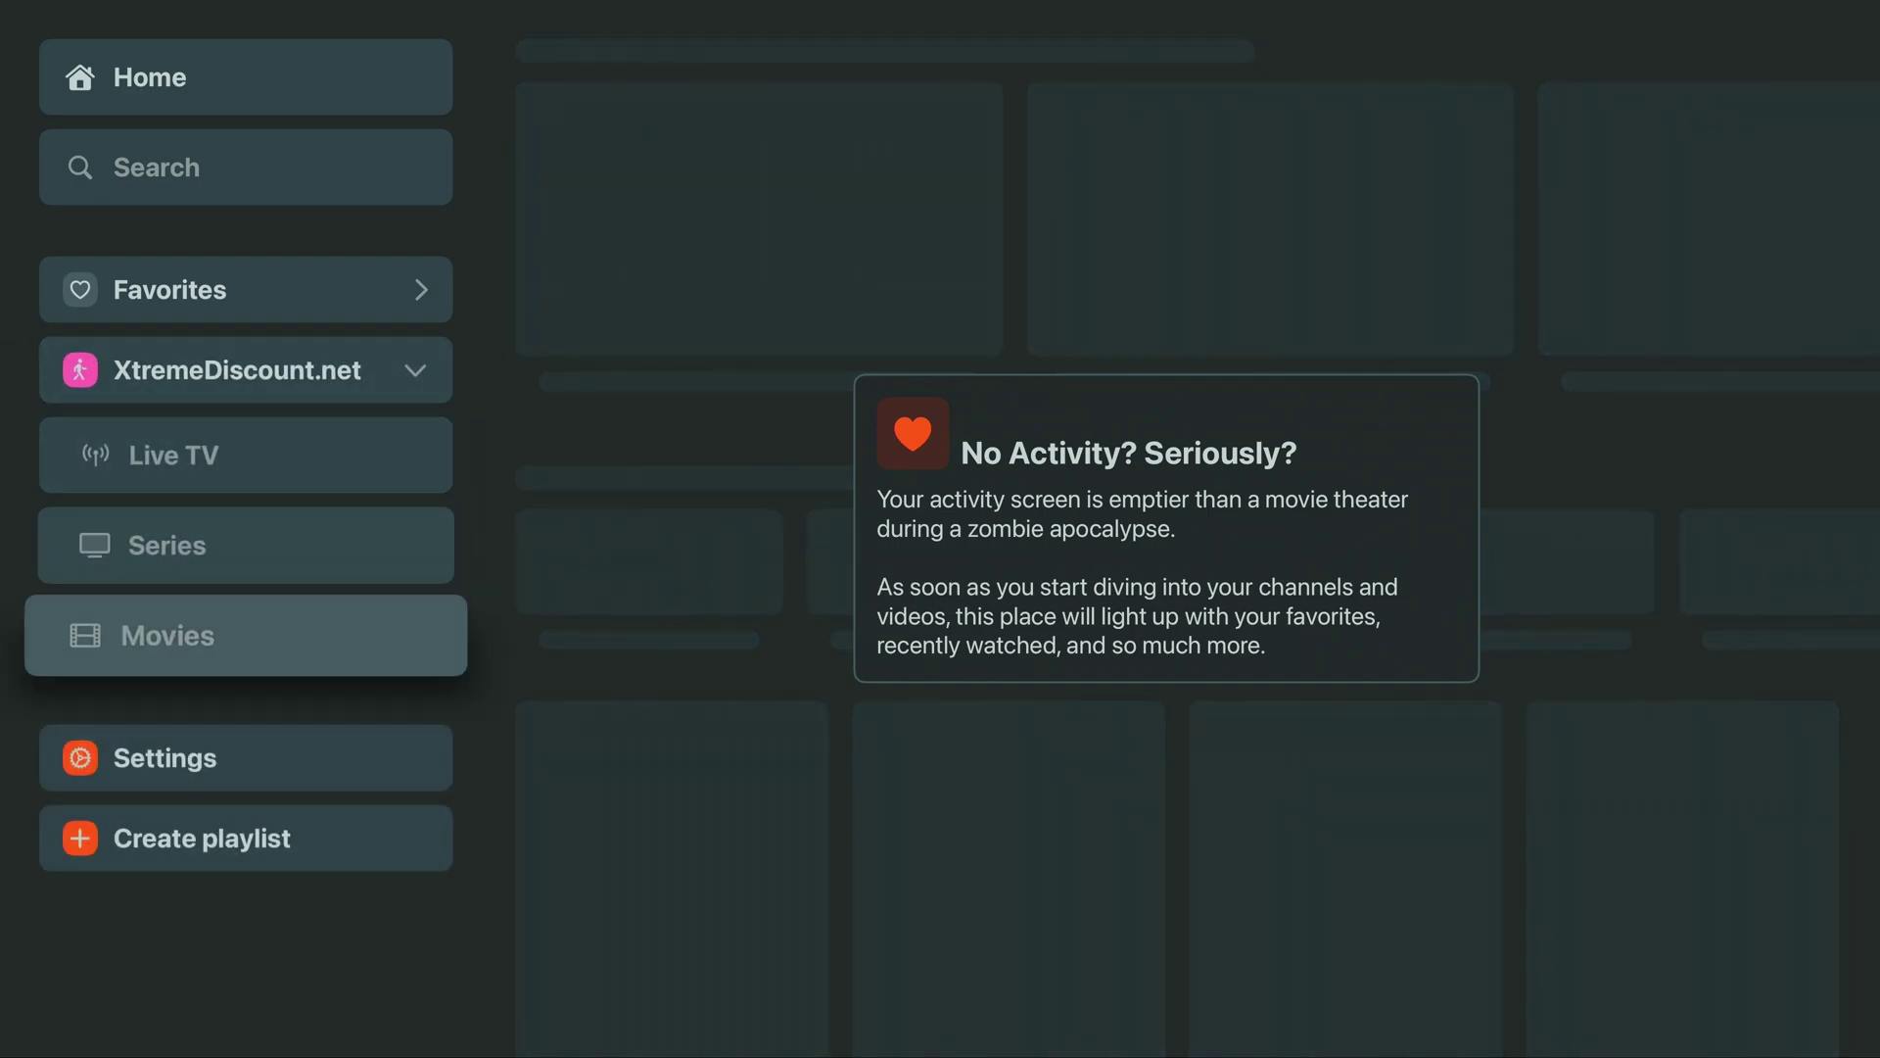